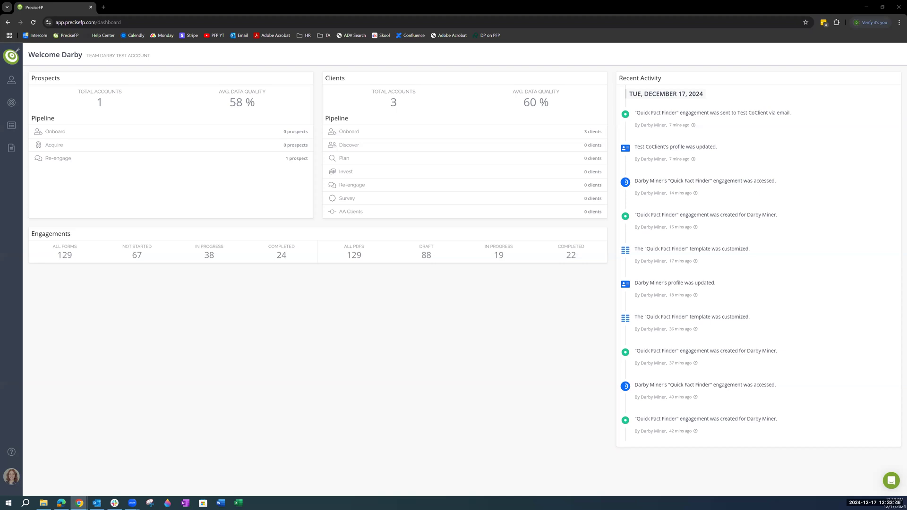
key(alt+Tab)
key(alt+Tab)
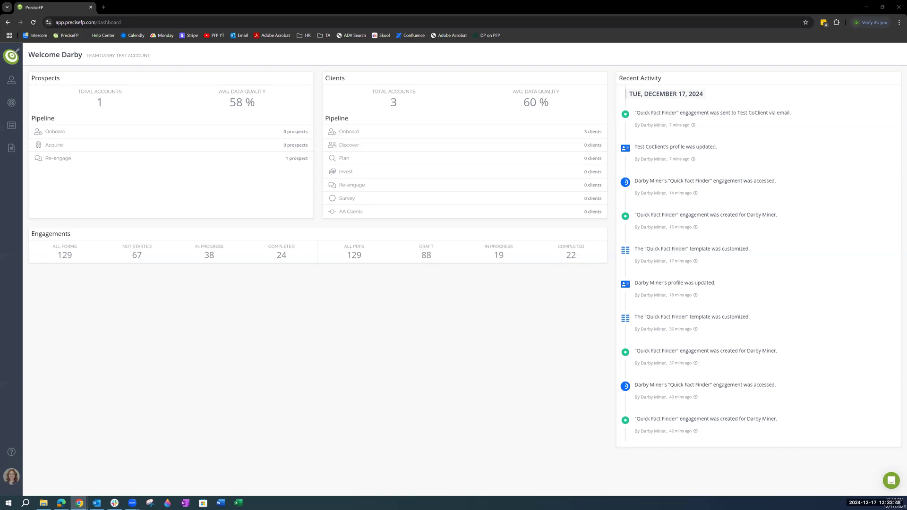
Step: Create a dataset page titled "Smart Links" that collects data for the household, with high security level
click(14, 477)
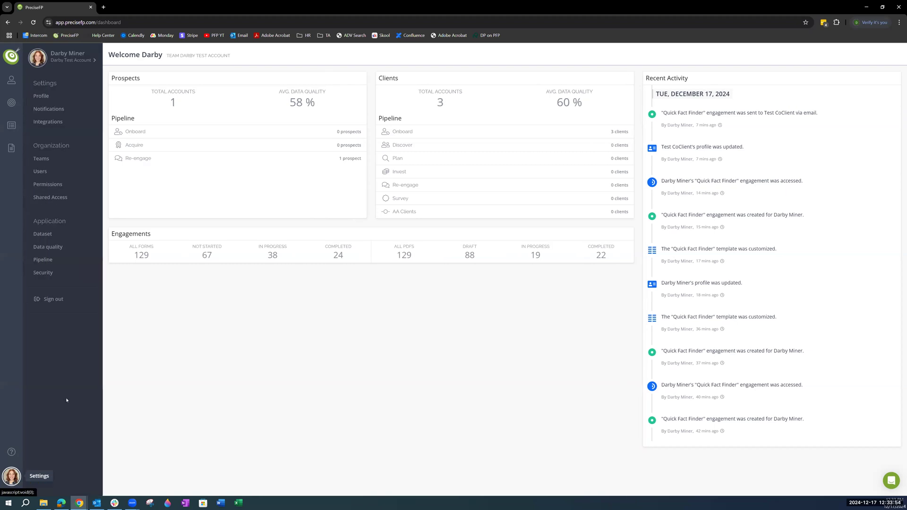
click(42, 235)
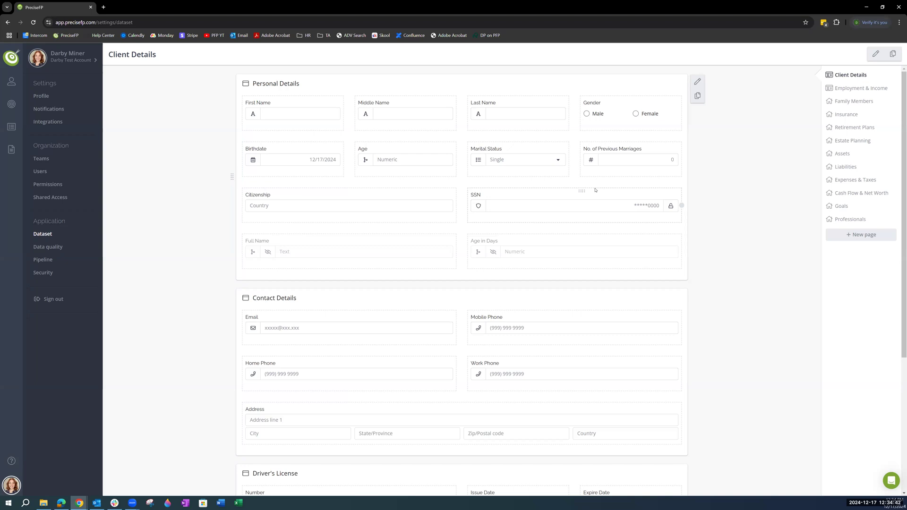
click(853, 234)
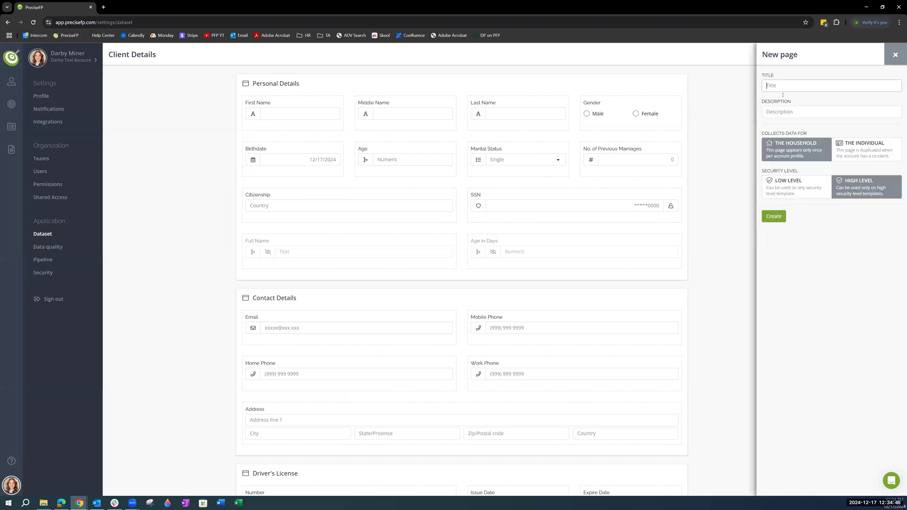
text(SmartLink)
text( Link)
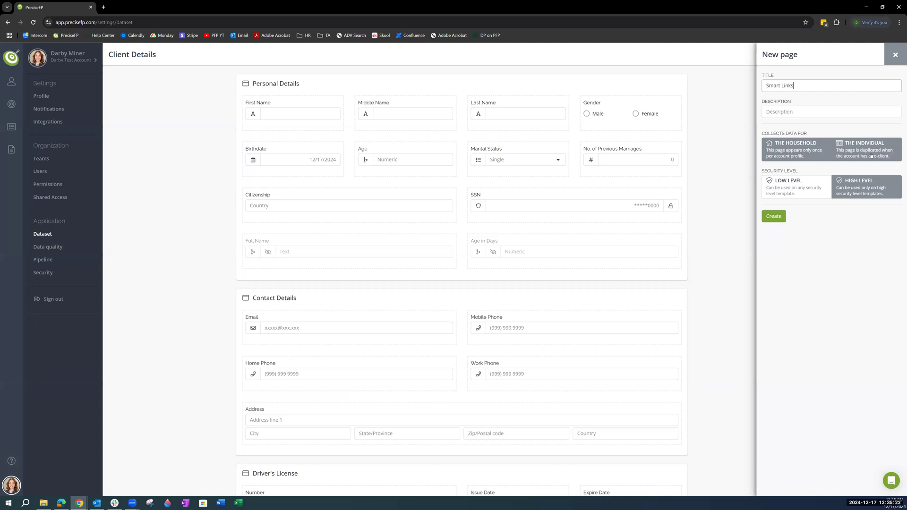
click(780, 157)
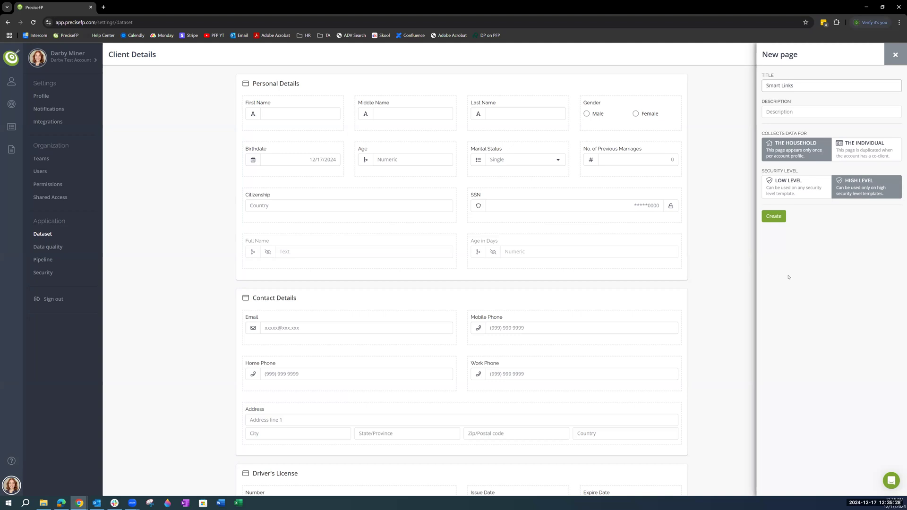
click(776, 217)
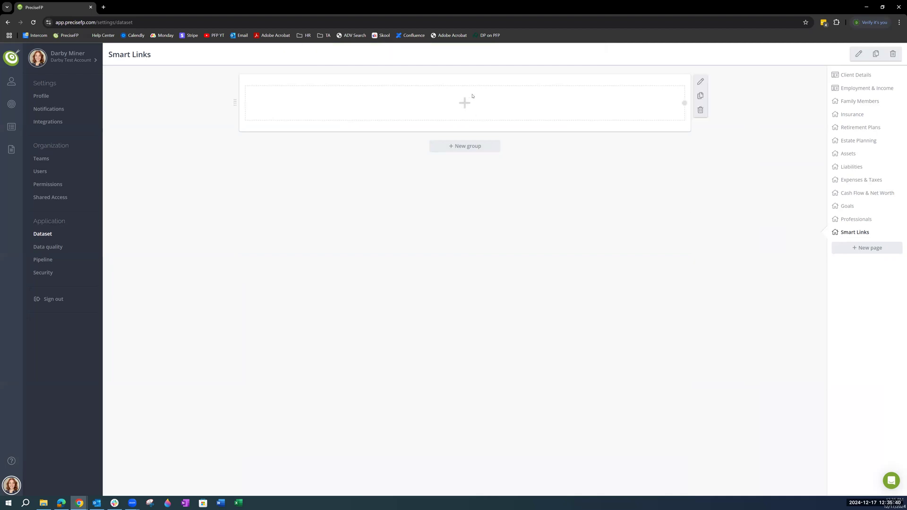
Step: Start a new text field element in the empty cell of the Smart Links dataset page
click(474, 99)
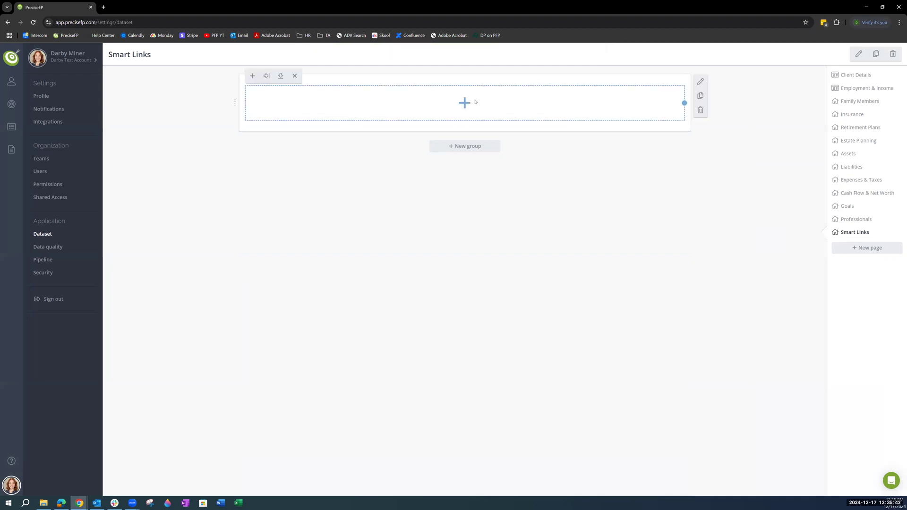
click(253, 76)
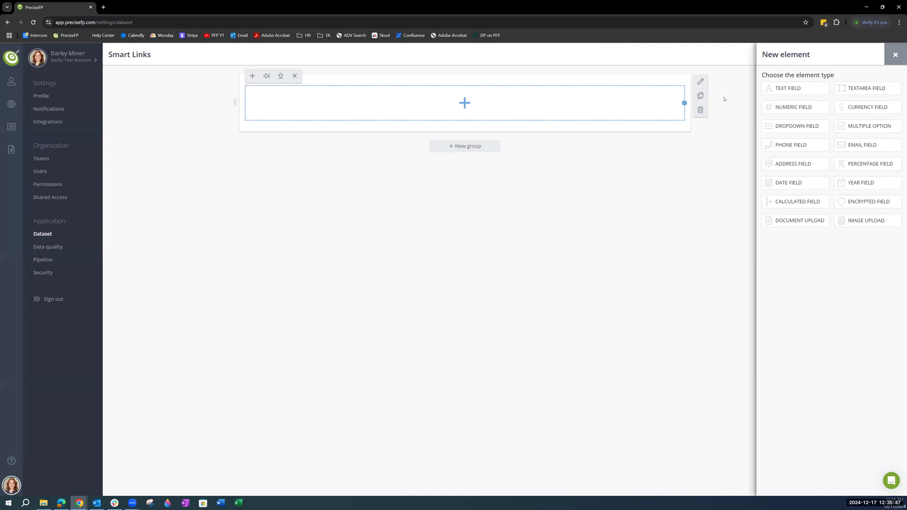
click(796, 88)
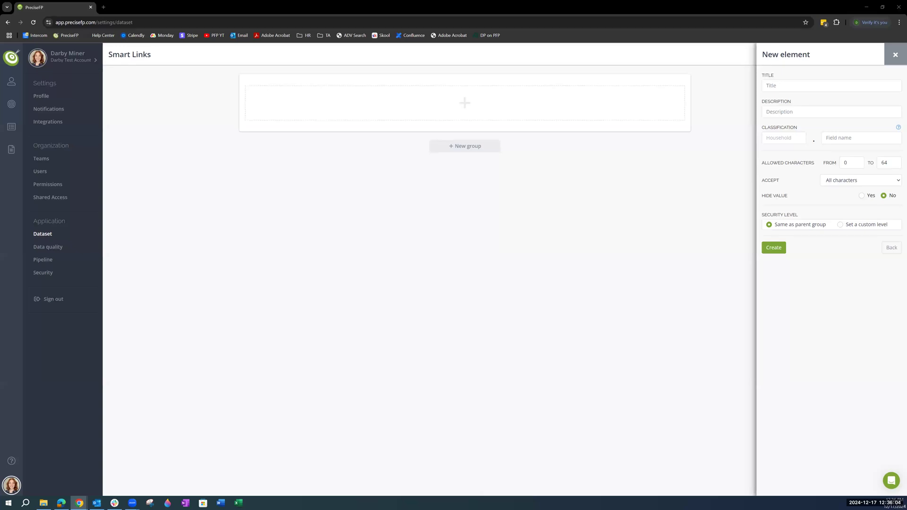
right_click(779, 88)
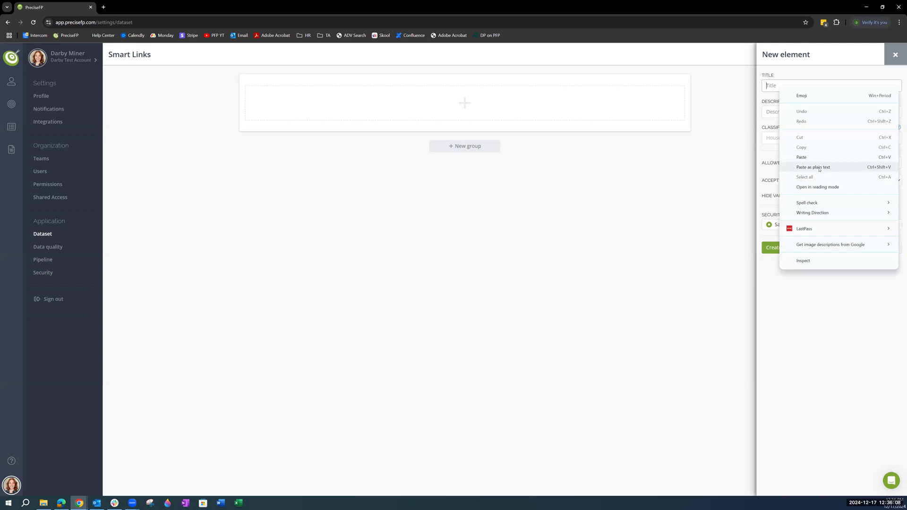
click(803, 166)
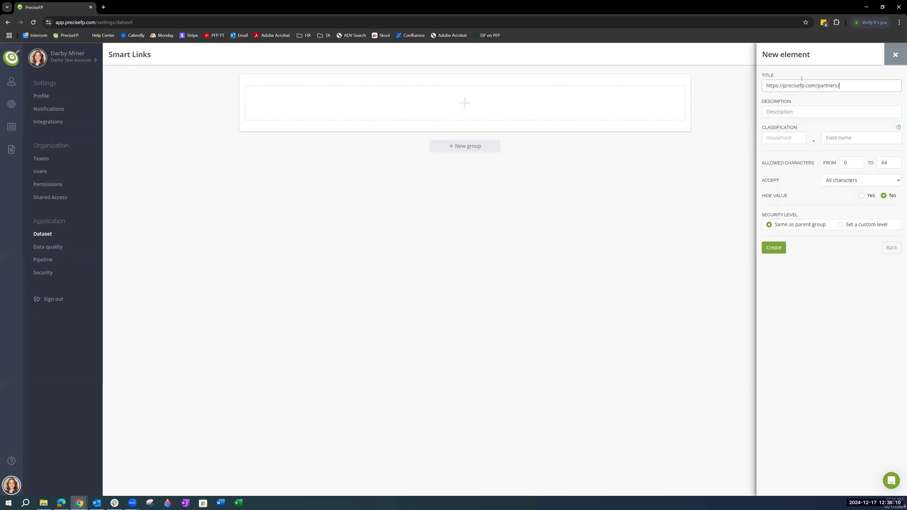
key(ctrl+a)
key(BackSpace)
Step: Title the new text field "Smart Links" and create it
text(Smart Links)
click(776, 250)
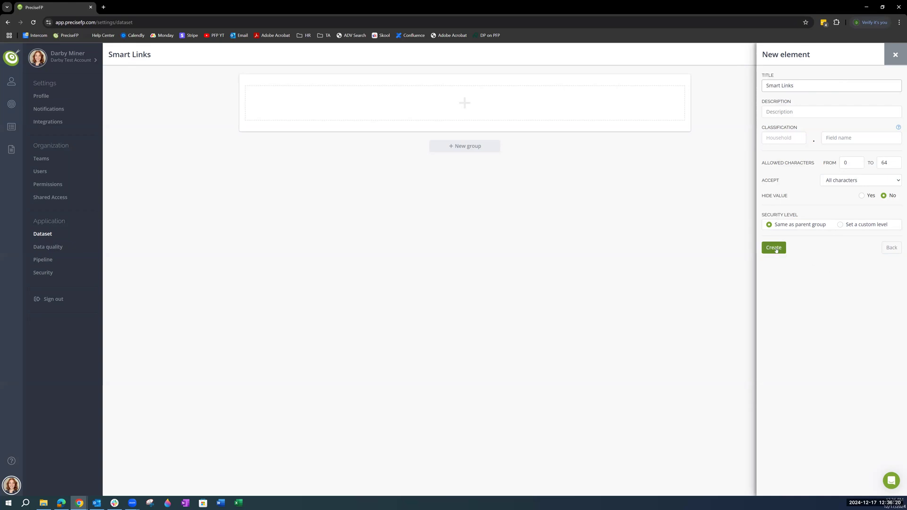
click(773, 252)
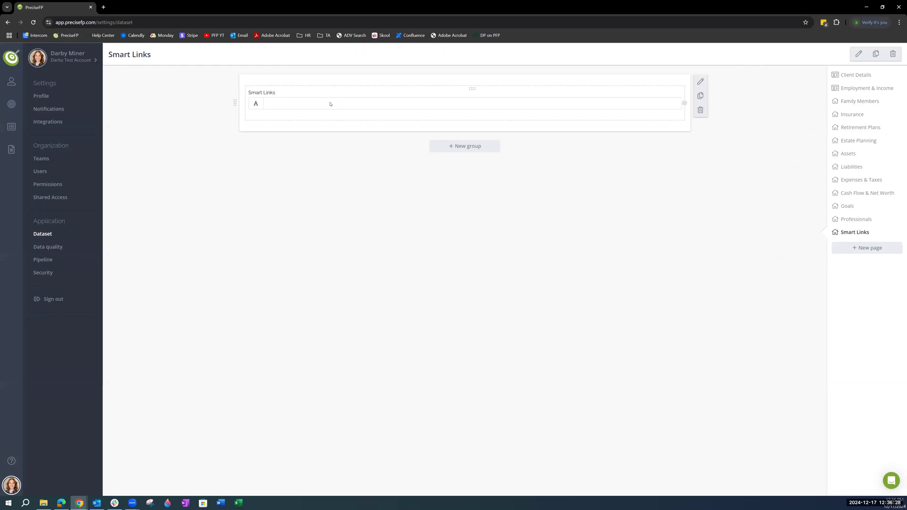
right_click(341, 241)
click(295, 241)
Step: Open the test co-client's account profile for editing at its Smart Links page
click(11, 82)
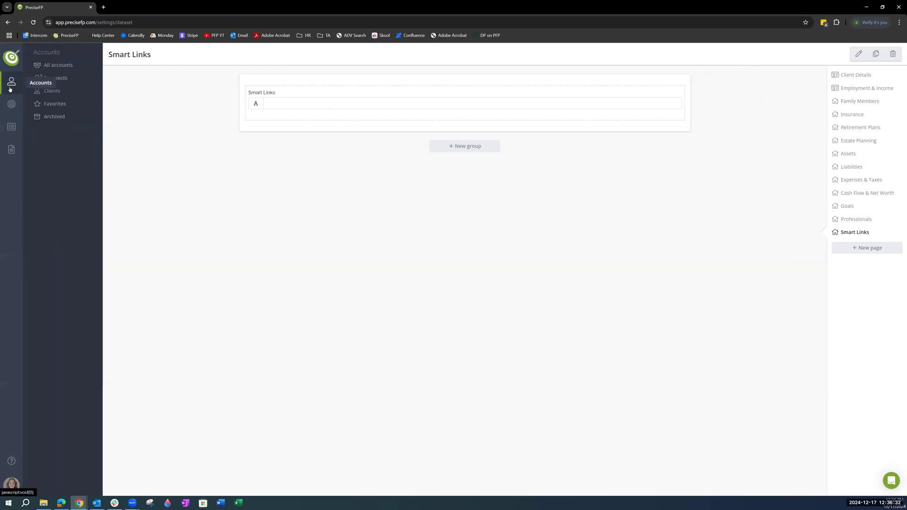
click(58, 66)
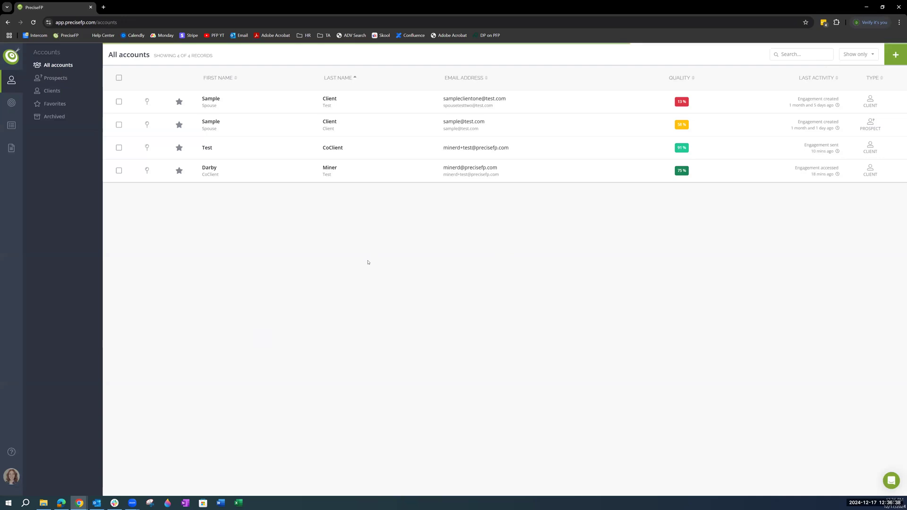
click(380, 150)
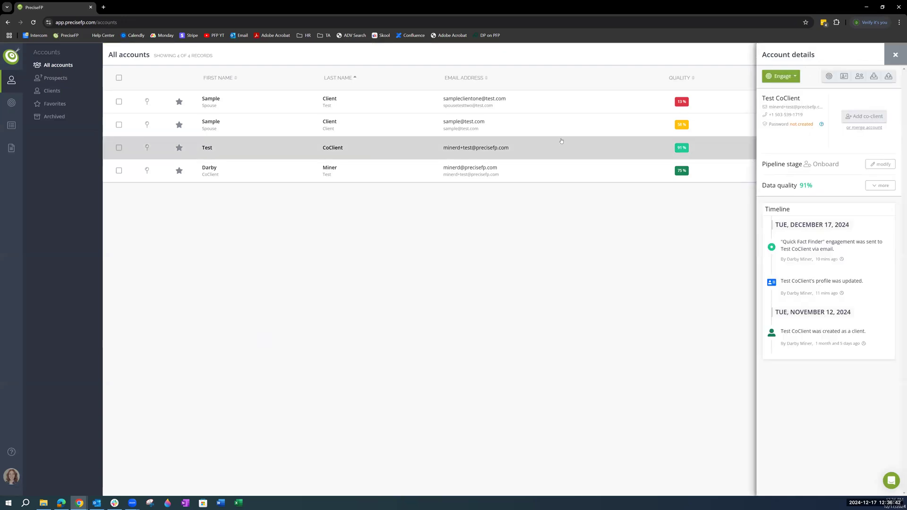
click(845, 77)
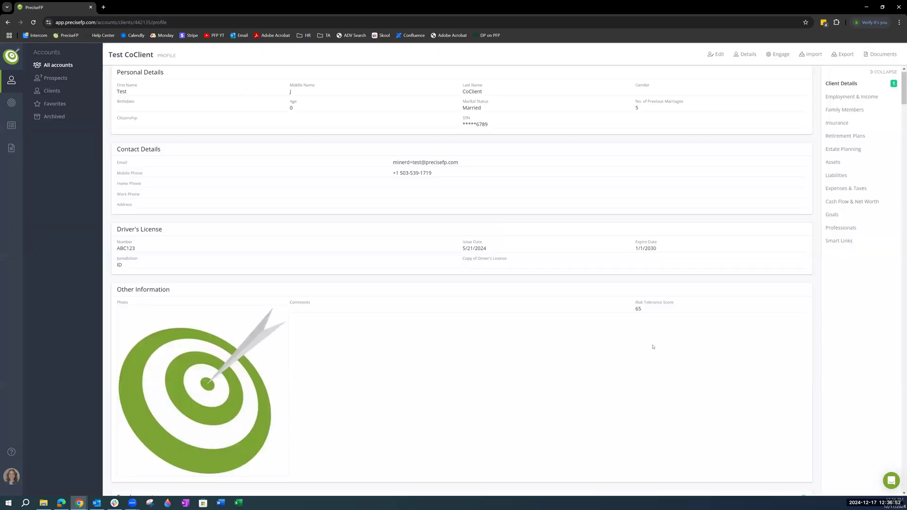
click(839, 242)
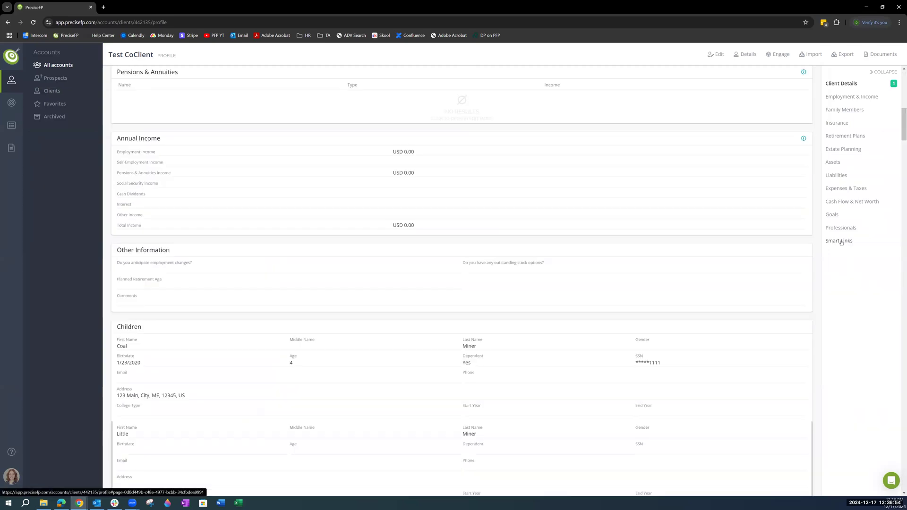
click(716, 54)
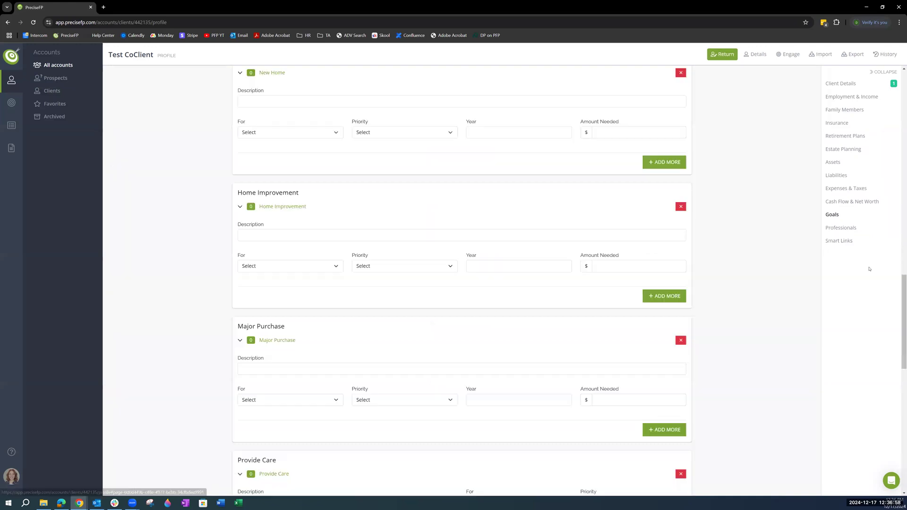
click(842, 241)
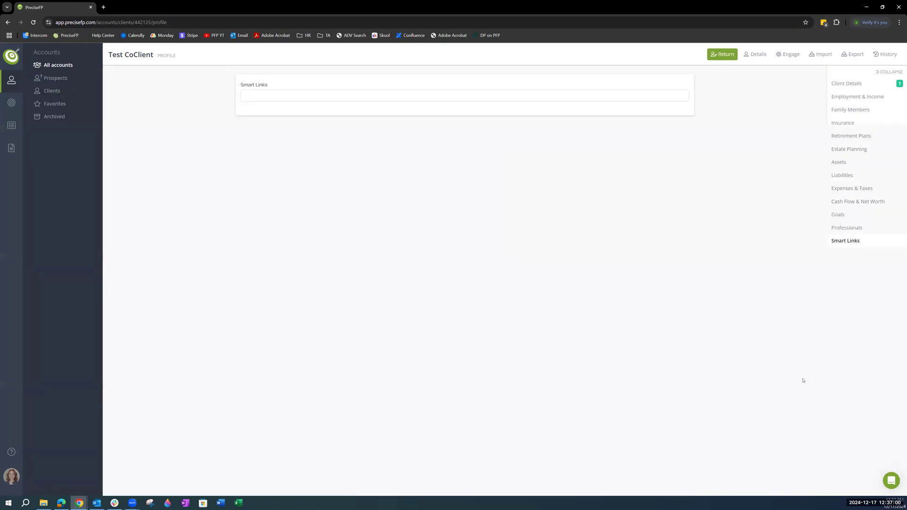
click(329, 95)
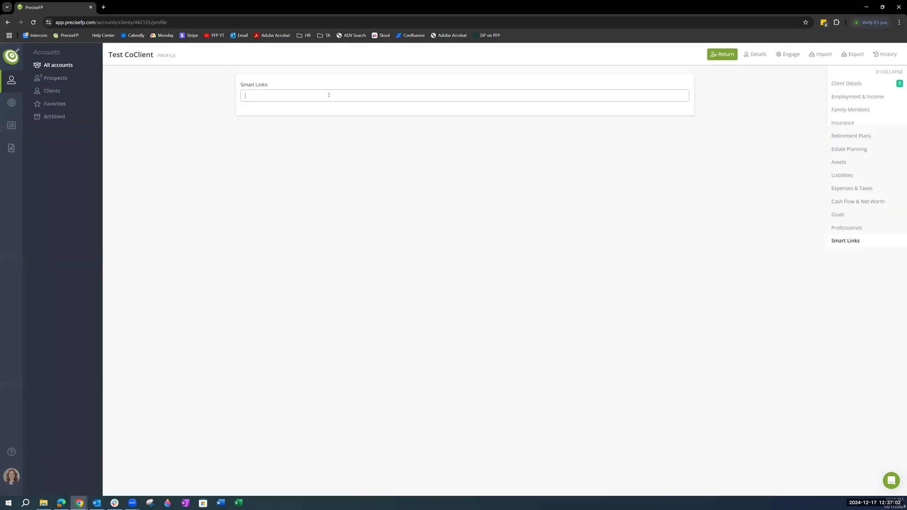
right_click(329, 97)
click(374, 177)
click(722, 56)
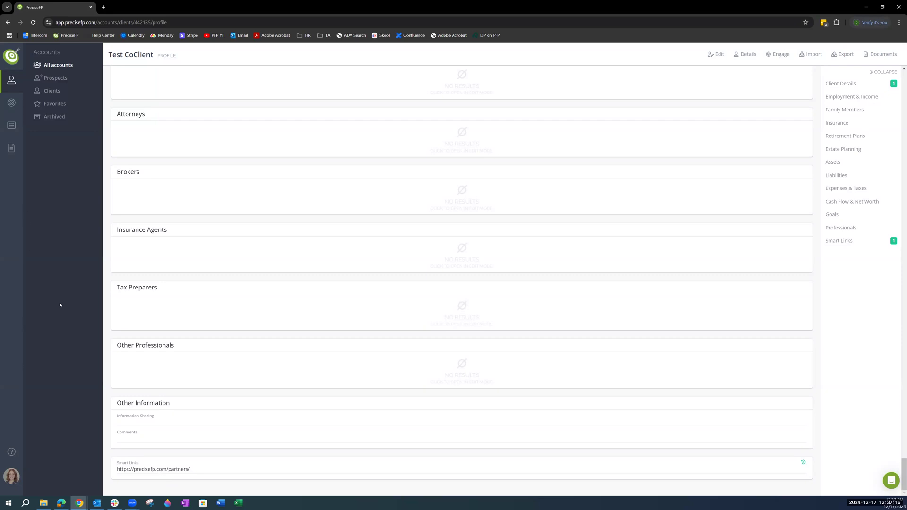
Step: Open the most recently modified Quick Fact Finder form template for customization
click(14, 155)
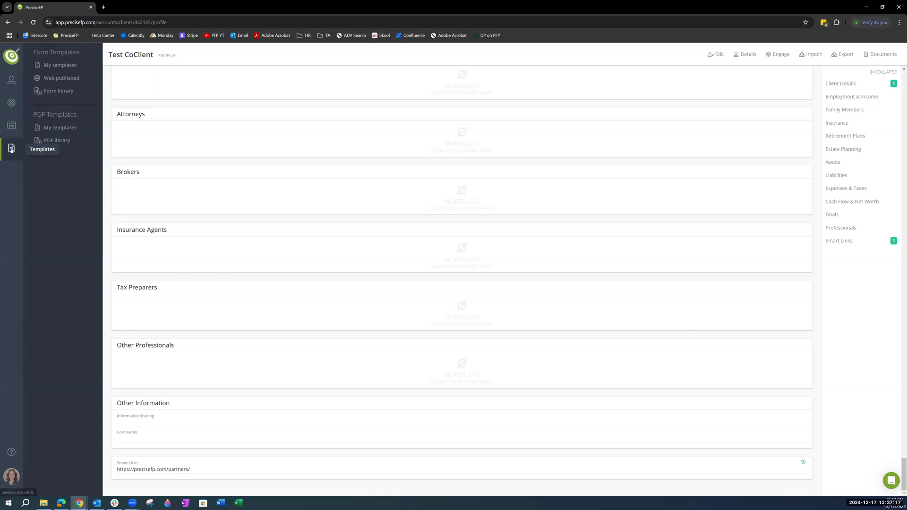
click(71, 66)
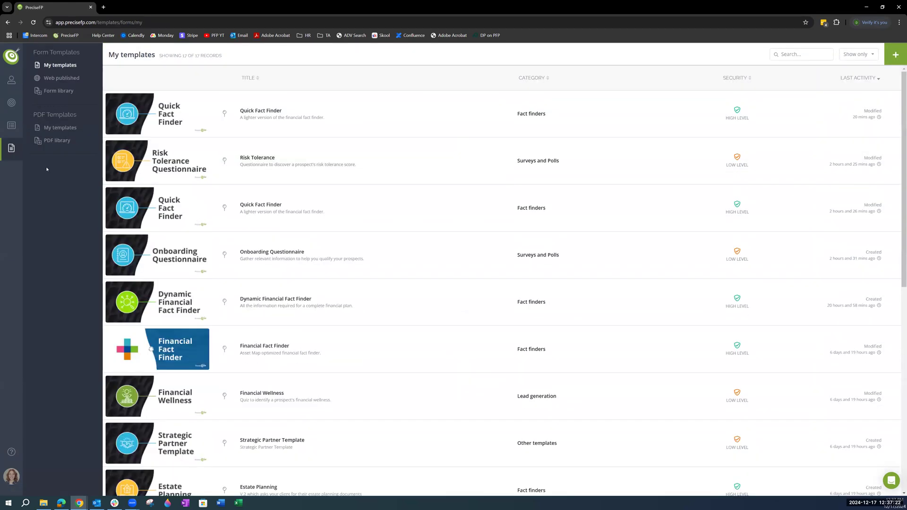
click(422, 120)
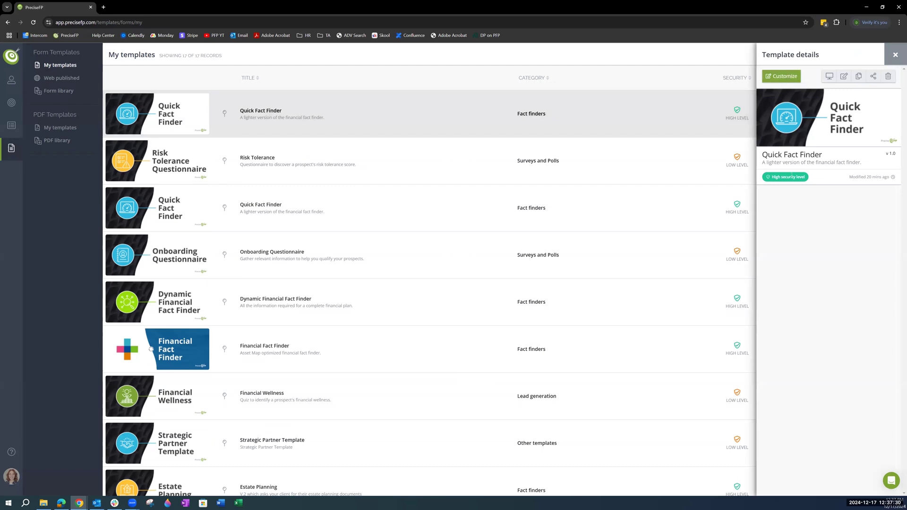
click(783, 82)
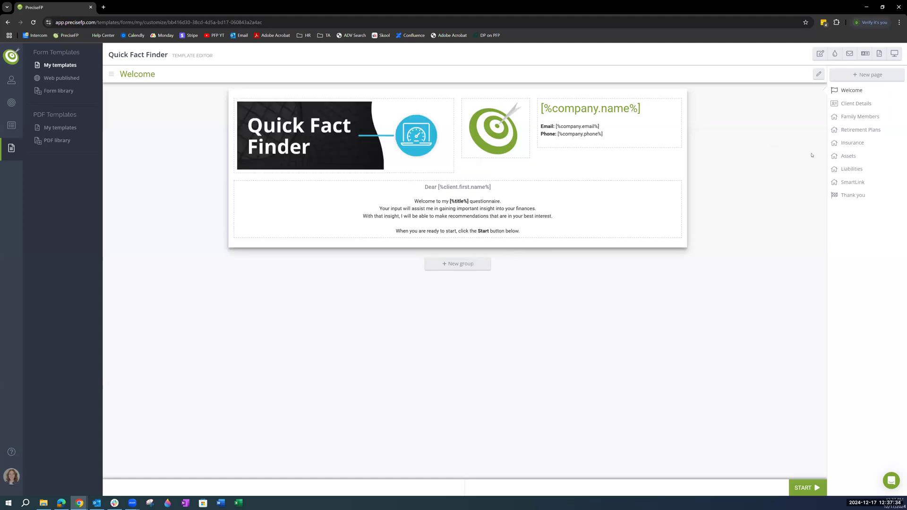
Step: Remove the existing SmartLink page from the Quick Fact Finder template
click(853, 182)
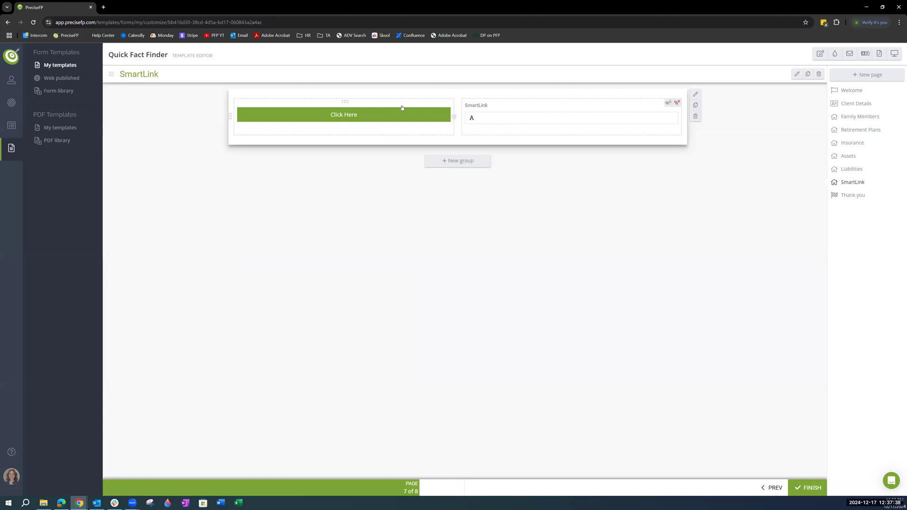
click(819, 74)
click(783, 119)
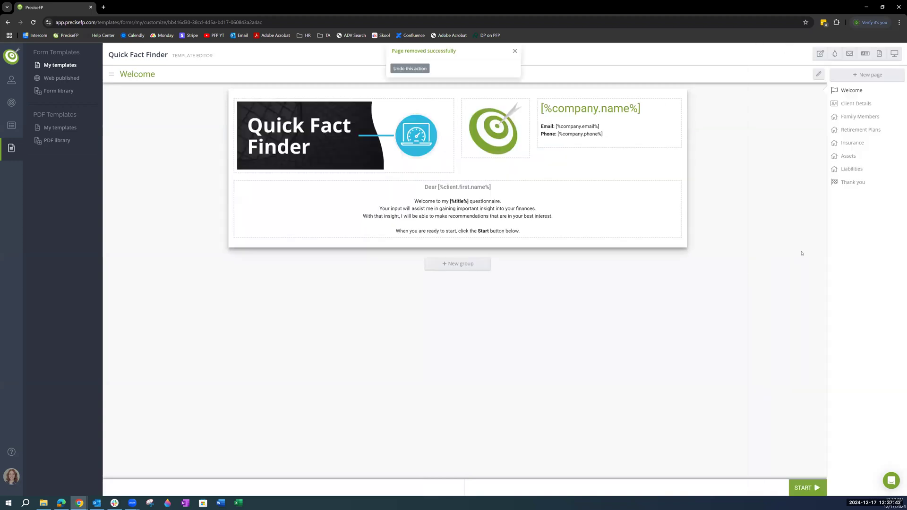
Step: Import the Smart Links page from the dataset into the template and place it directly after the Welcome page
click(891, 78)
click(831, 78)
click(850, 91)
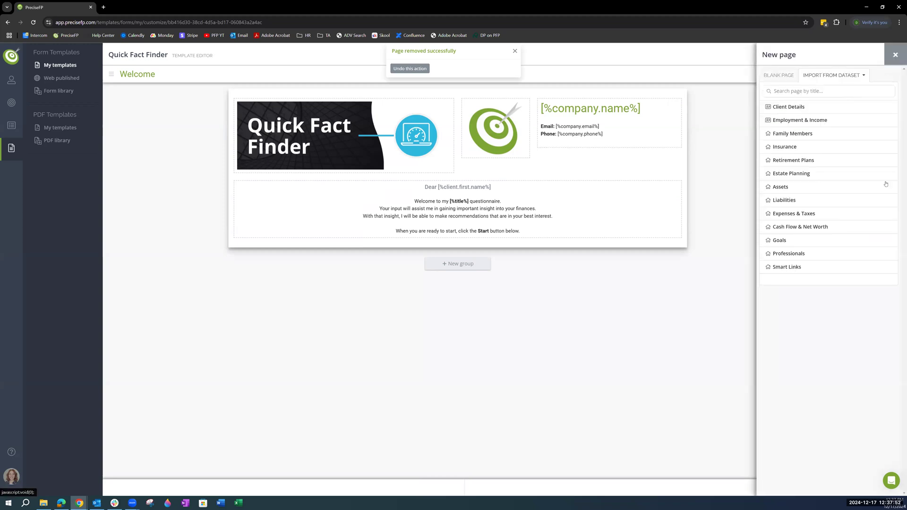
click(787, 267)
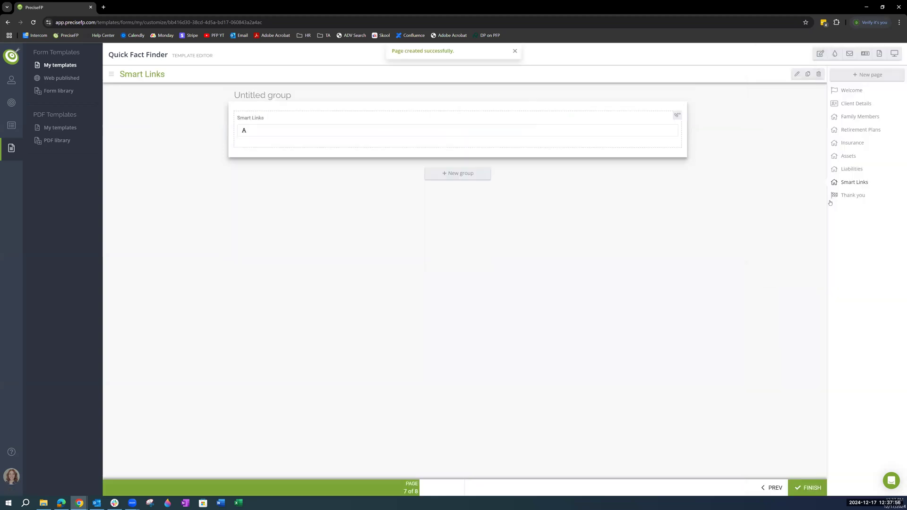
drag(855, 187, 857, 105)
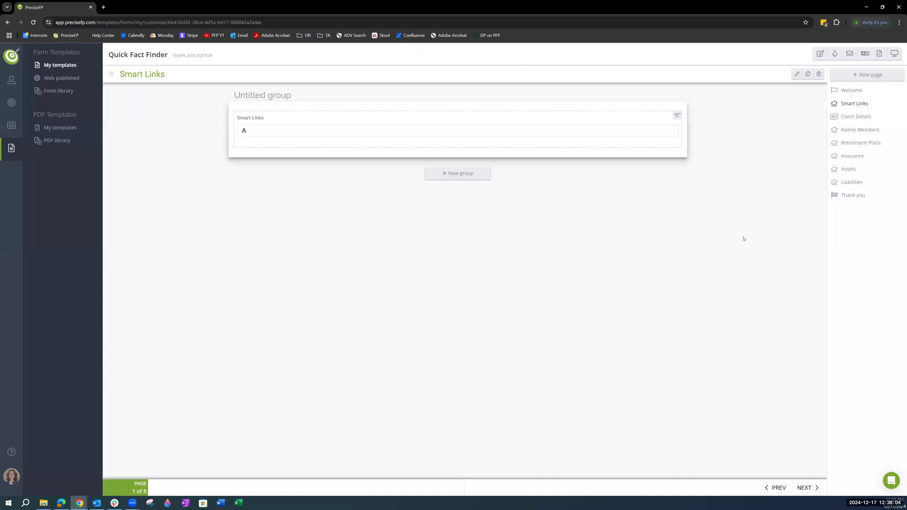
Step: Disable the group header of the untitled group on the Smart Links page and save the changes
click(495, 138)
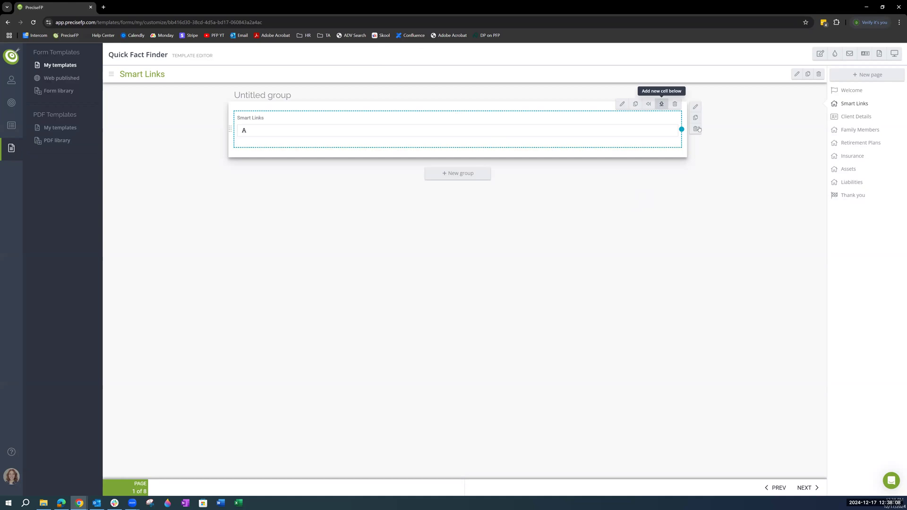
click(696, 107)
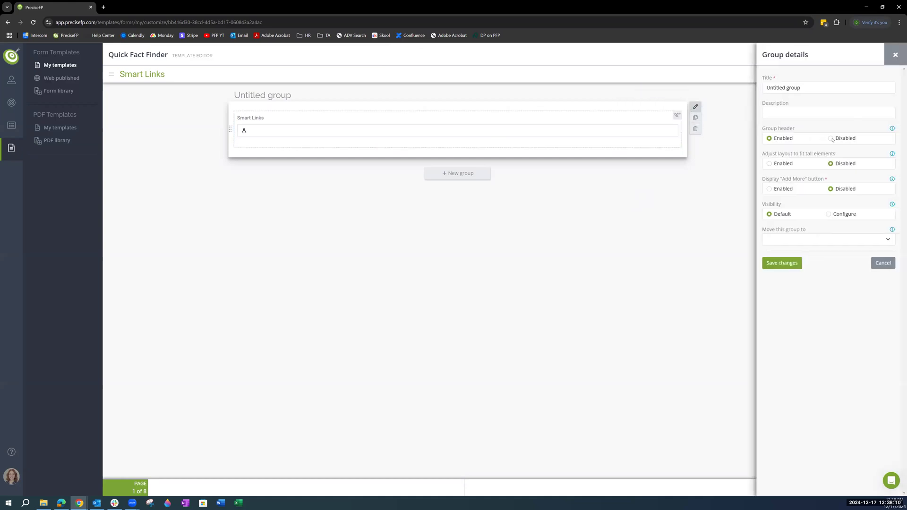
click(831, 139)
click(788, 264)
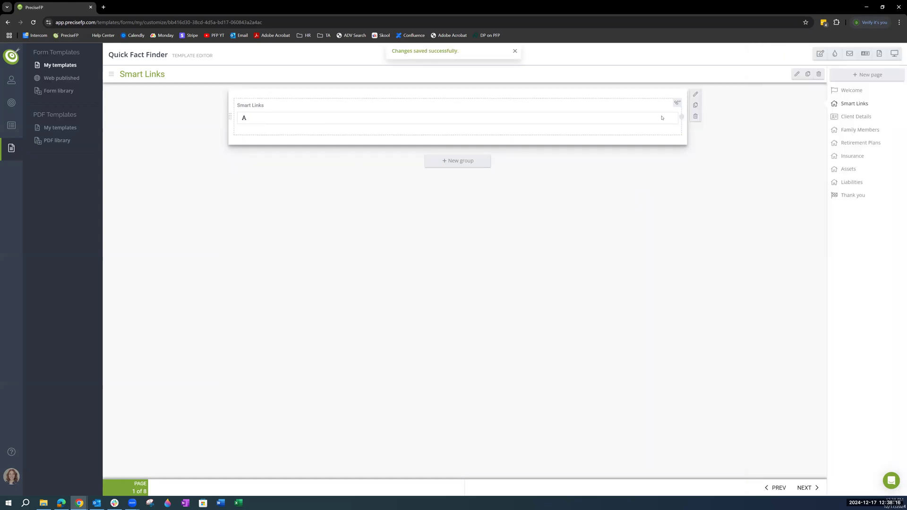
Step: Set the untitled group's description to "Please click the Download Button to be brought to your respective URL" and save the changes
click(696, 96)
click(801, 113)
text(Please)
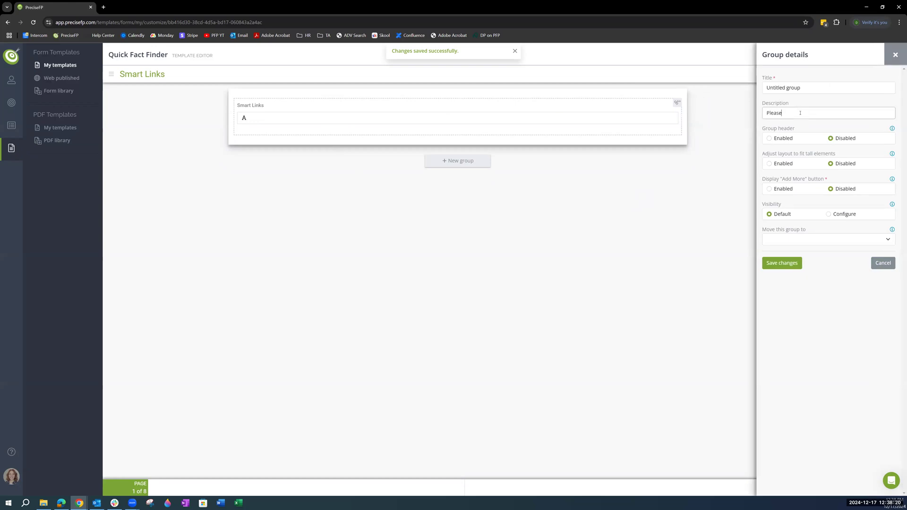
text( click the Download)
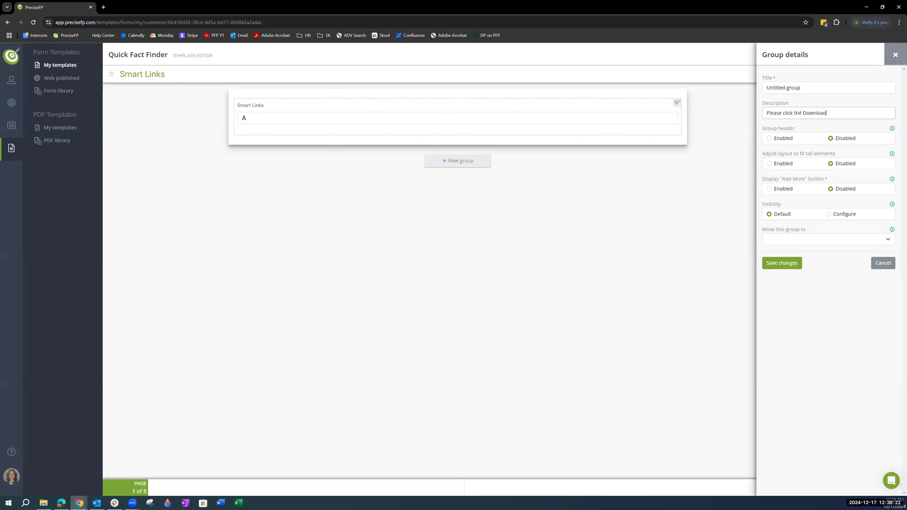
key(BackSpace)
key(BackSpace)
key(BackSpace)
text(Button to brebrought to yyour)
key(BackSpace)
key(BackSpace)
key(BackSpace)
key(BackSpace)
key(BackSpace)
text(our respective URL)
click(787, 267)
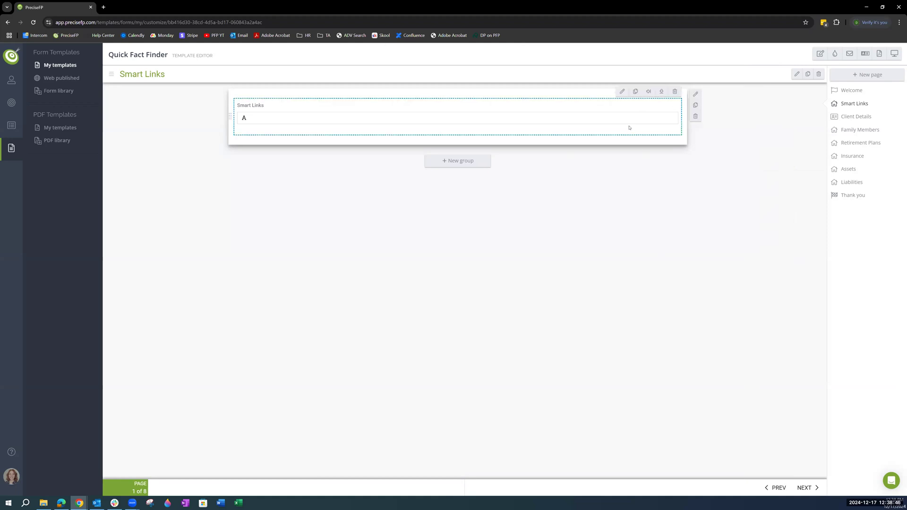
Step: Configure the Smart Links element's visibility to Advisor preview only and save the changes
click(622, 92)
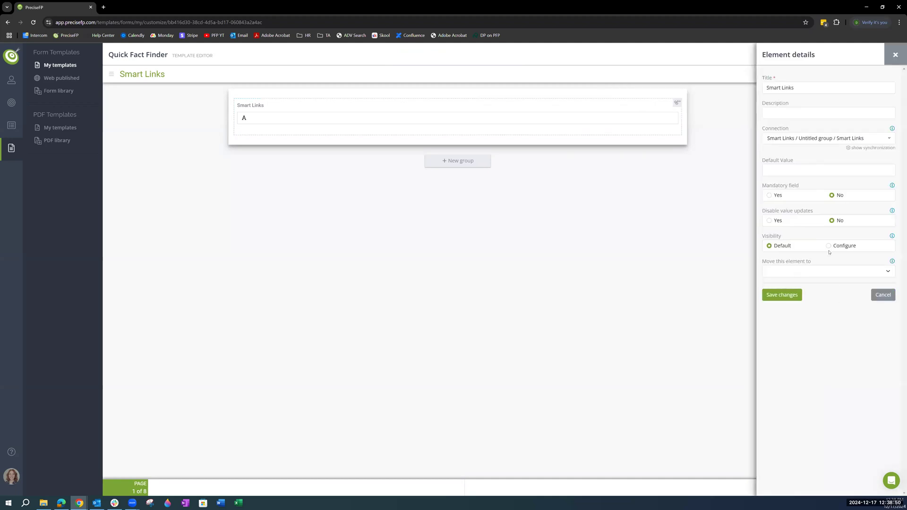
click(830, 247)
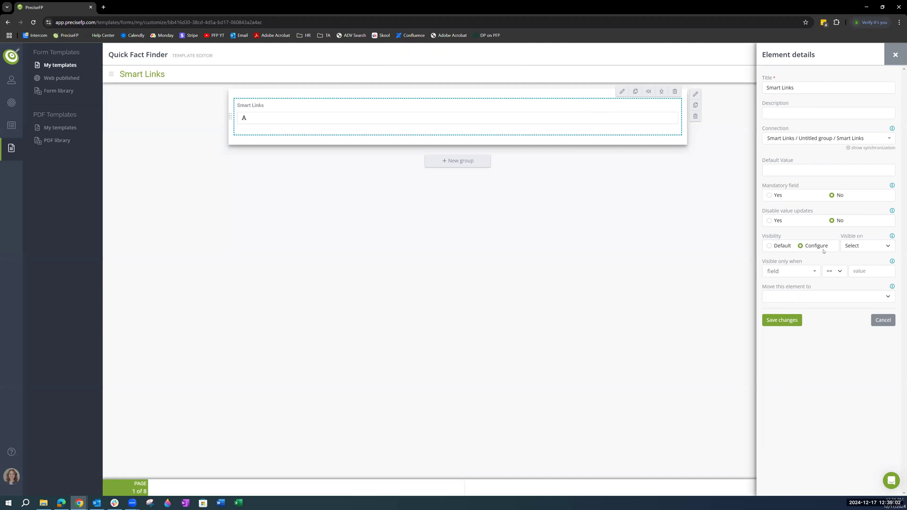
click(864, 248)
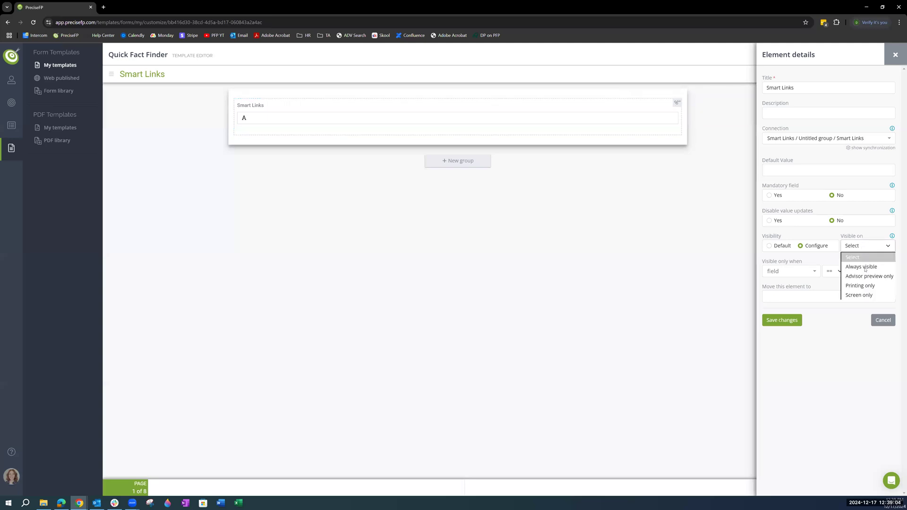
click(864, 276)
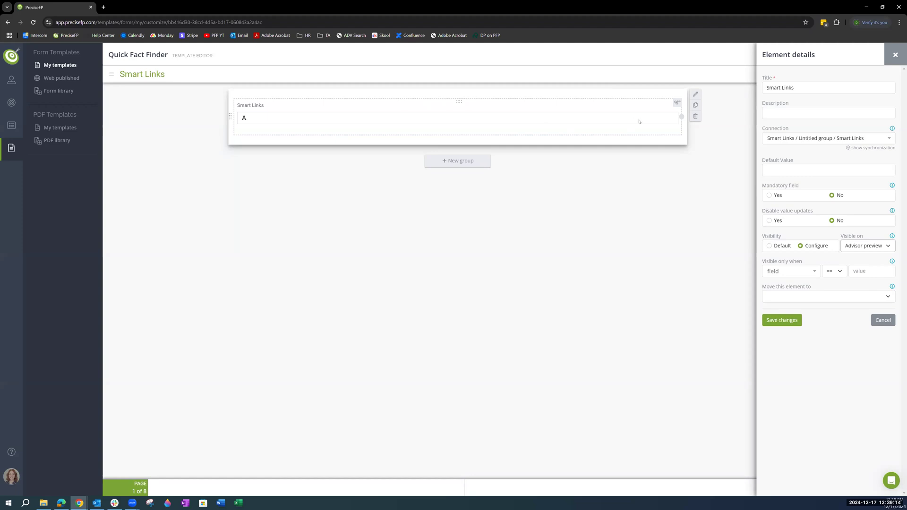
click(791, 325)
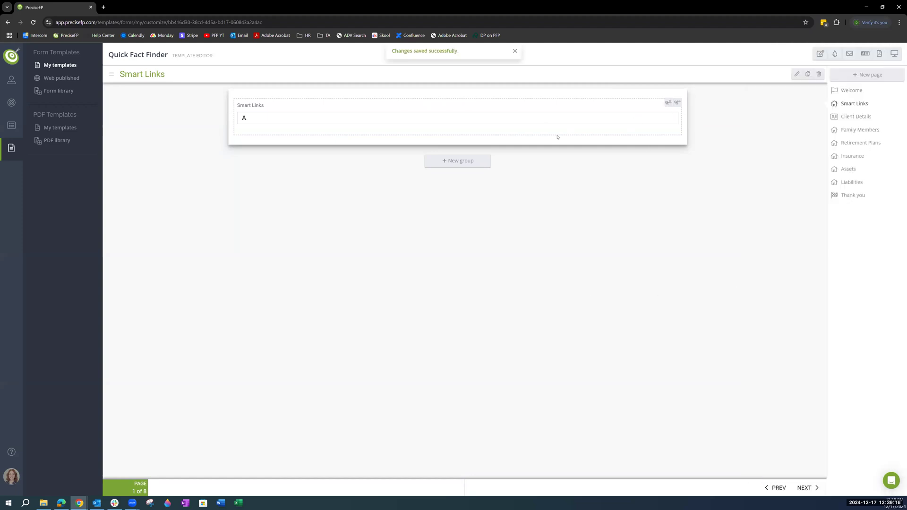
Step: Add a new cell below the Smart Links element and move the element into it, leaving the upper cell empty
click(580, 118)
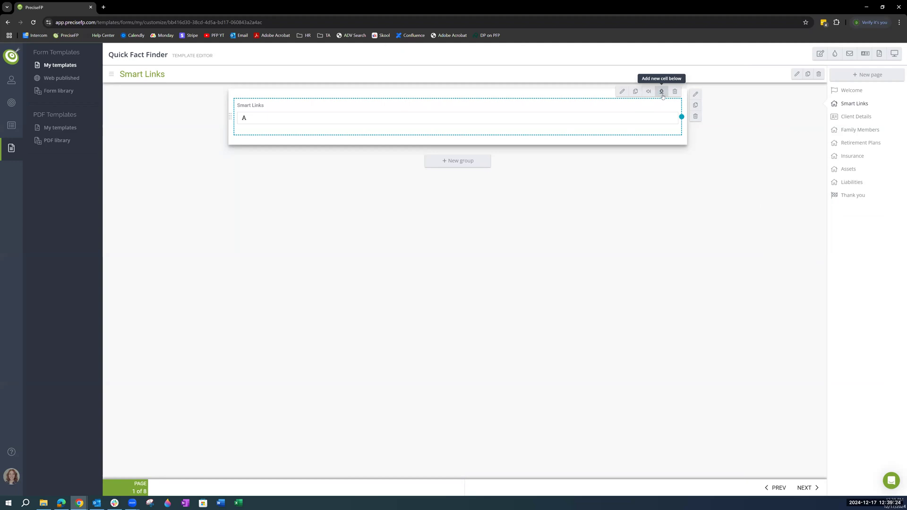
click(662, 94)
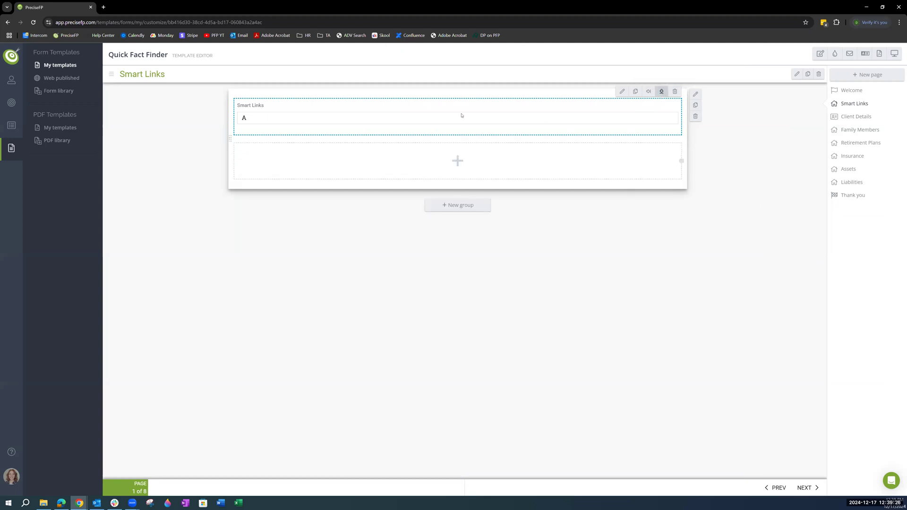
drag(459, 104, 457, 161)
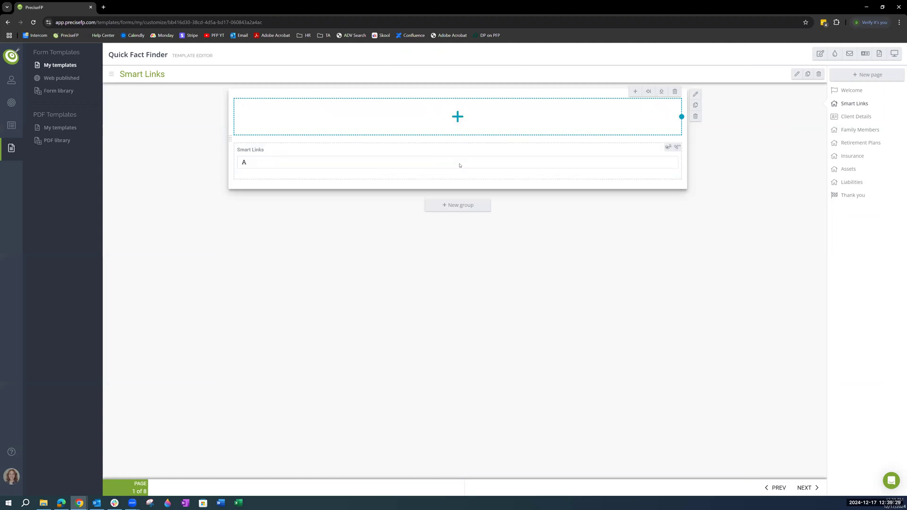
Step: Create a button labelled "Personal Link" in the empty upper cell, using the Smart Links field as its smart link, and save it
click(448, 131)
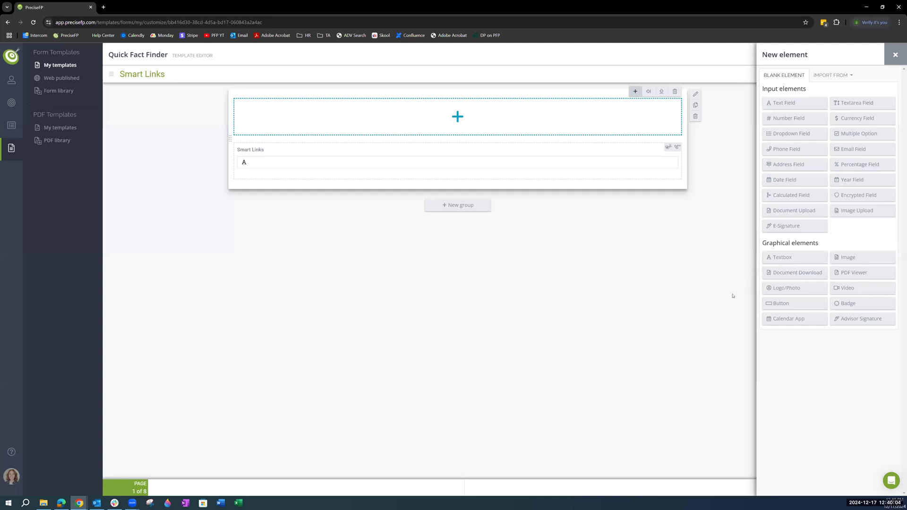
click(778, 304)
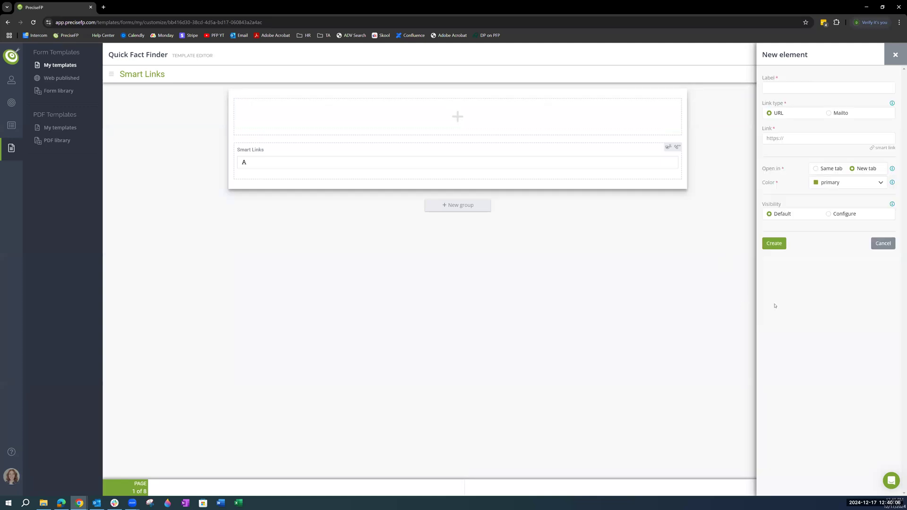
click(784, 87)
text(Personal Link)
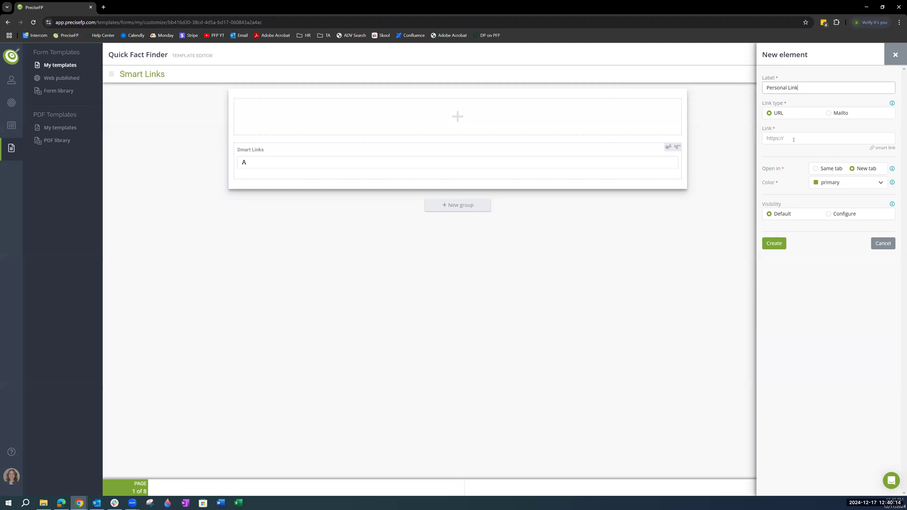
click(883, 148)
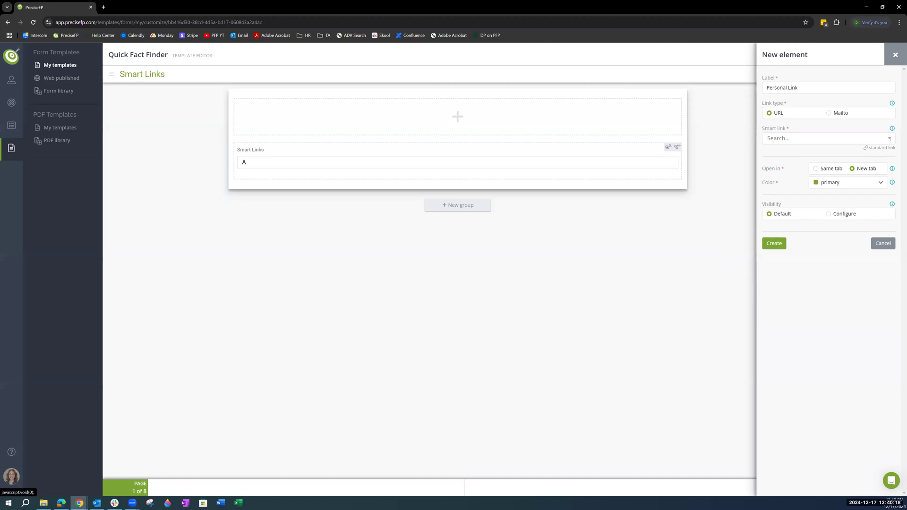
click(890, 139)
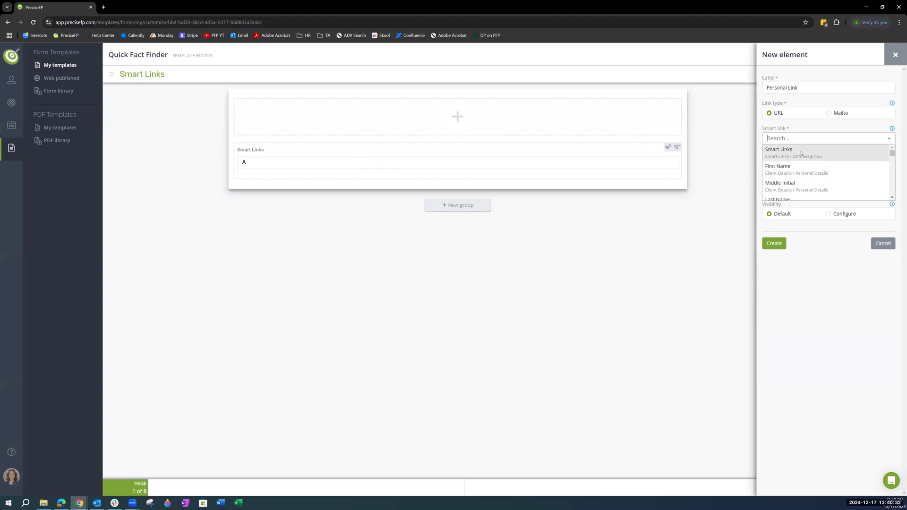
click(802, 152)
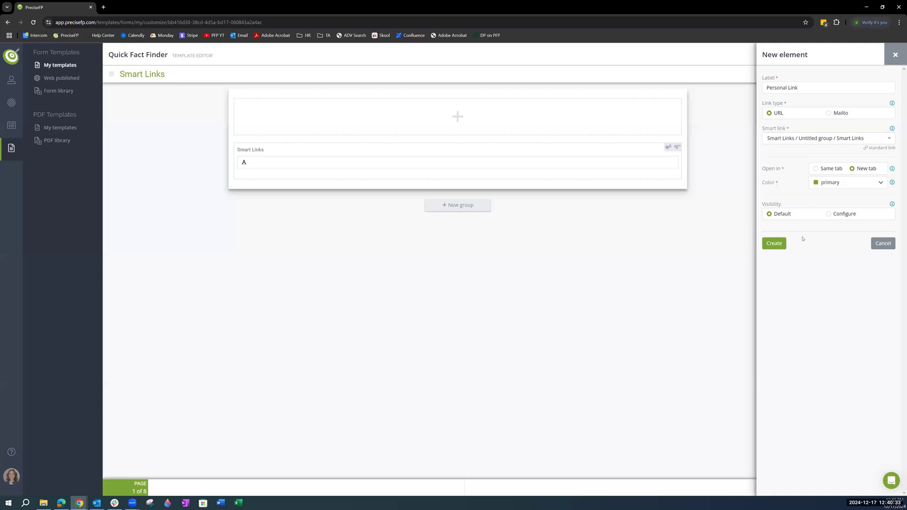
click(778, 245)
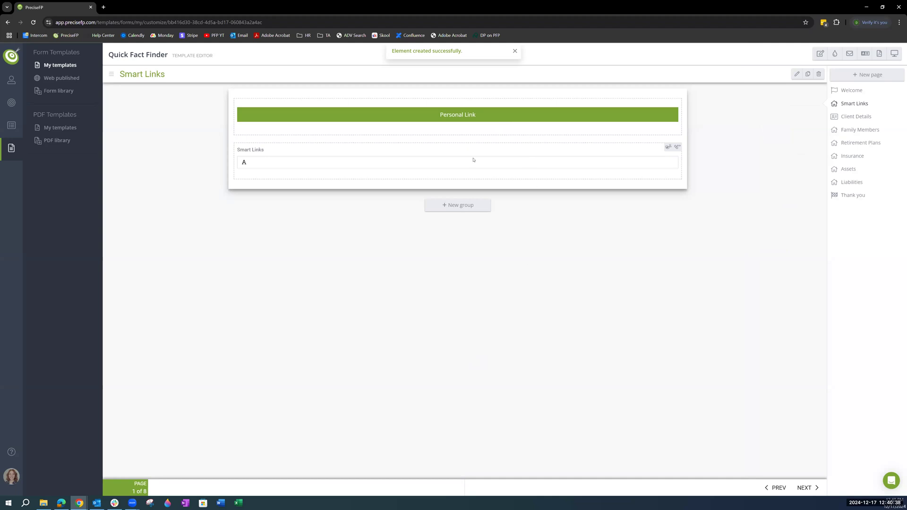
click(469, 128)
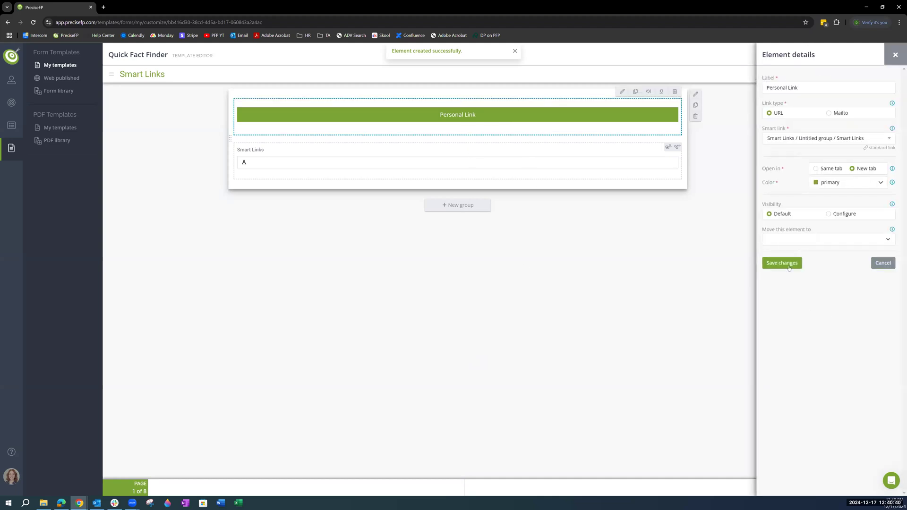
click(787, 266)
Step: Open the test co-client's profile from the accounts list and go to its Smart Links section
click(12, 80)
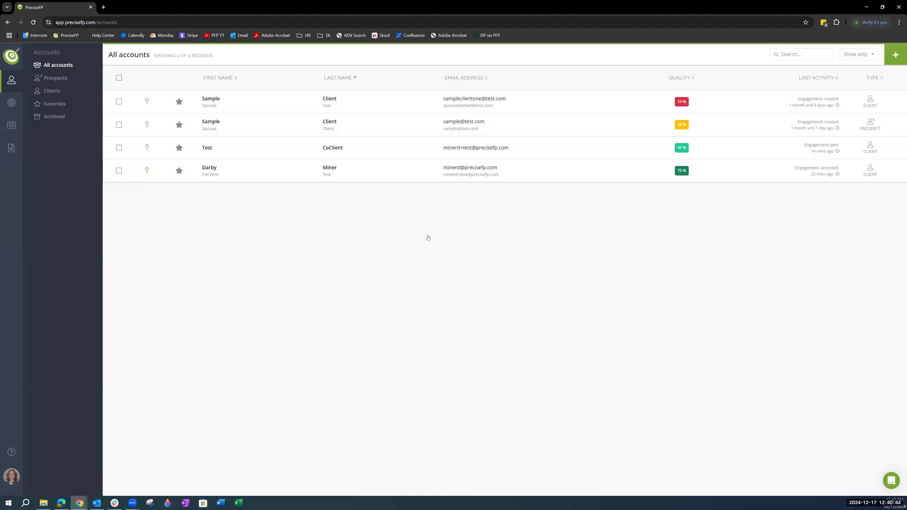
click(381, 154)
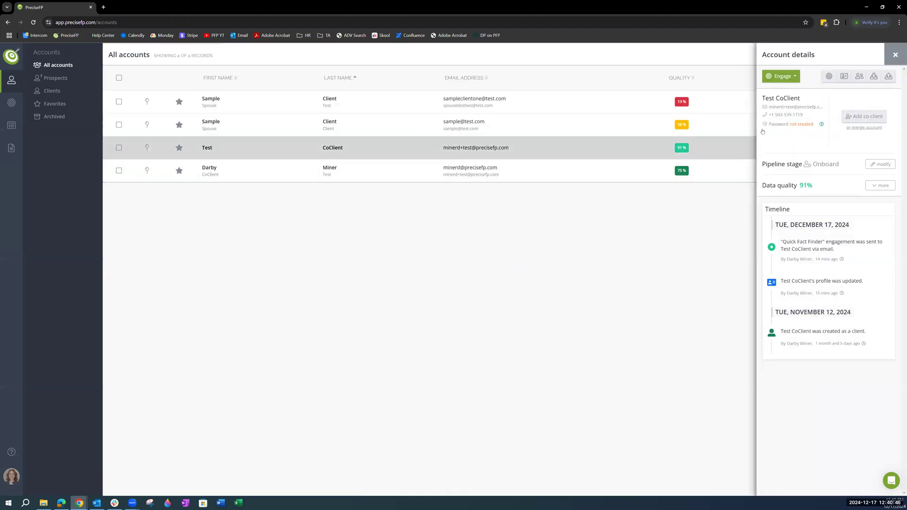
click(844, 76)
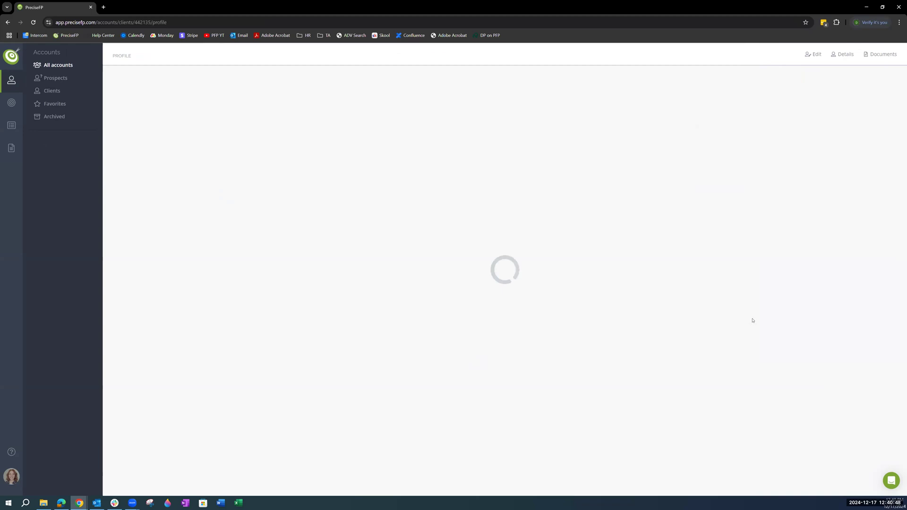
click(845, 241)
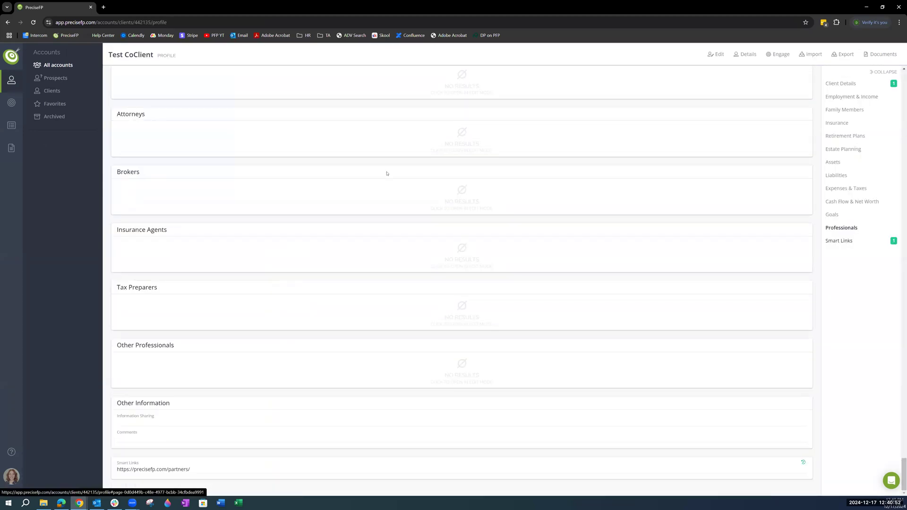
Step: Create a Quick Fact Finder form engagement for this client with Email only authentication and the Review/edit first option
click(779, 55)
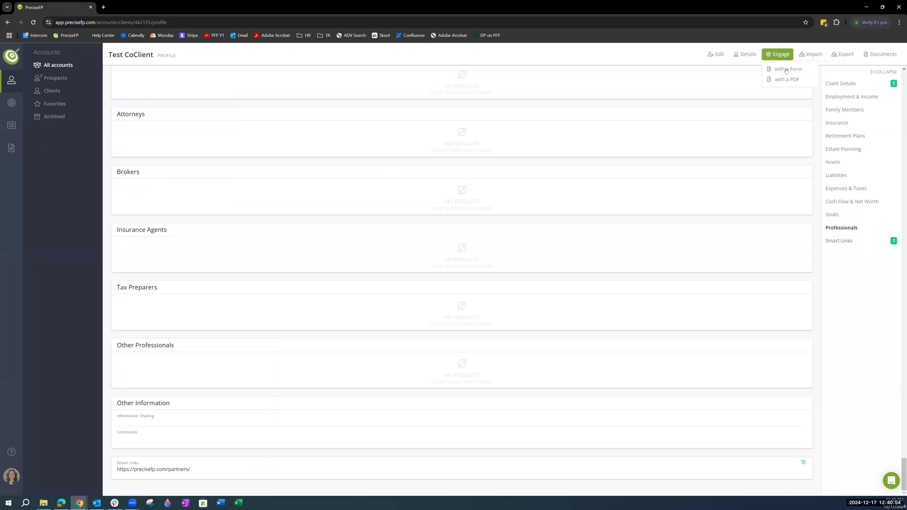
click(787, 70)
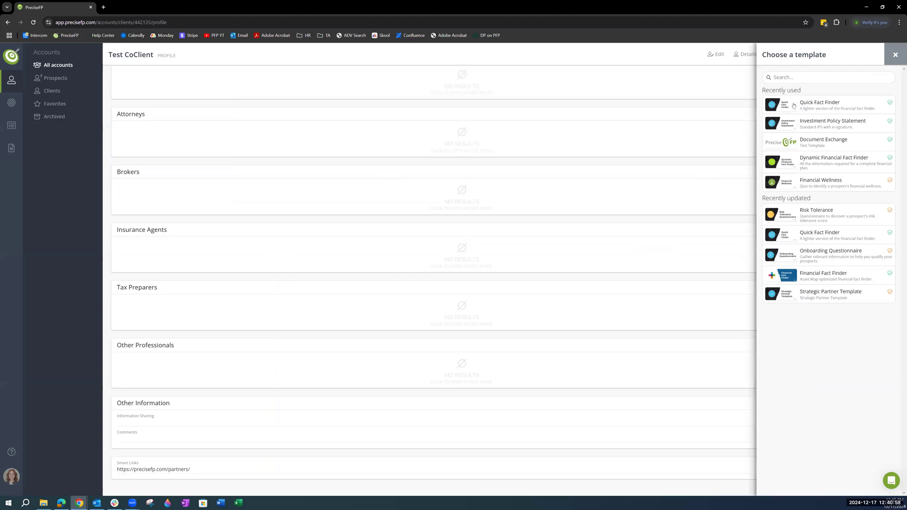
click(821, 106)
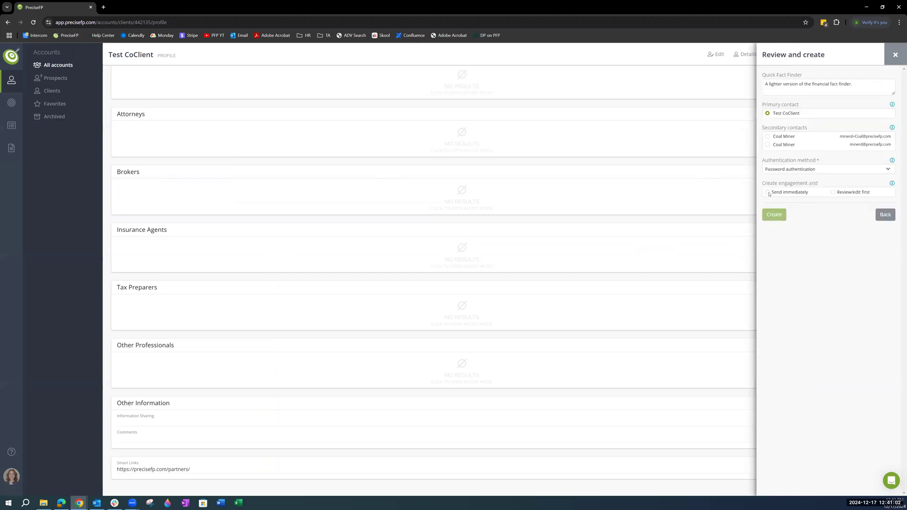
click(834, 193)
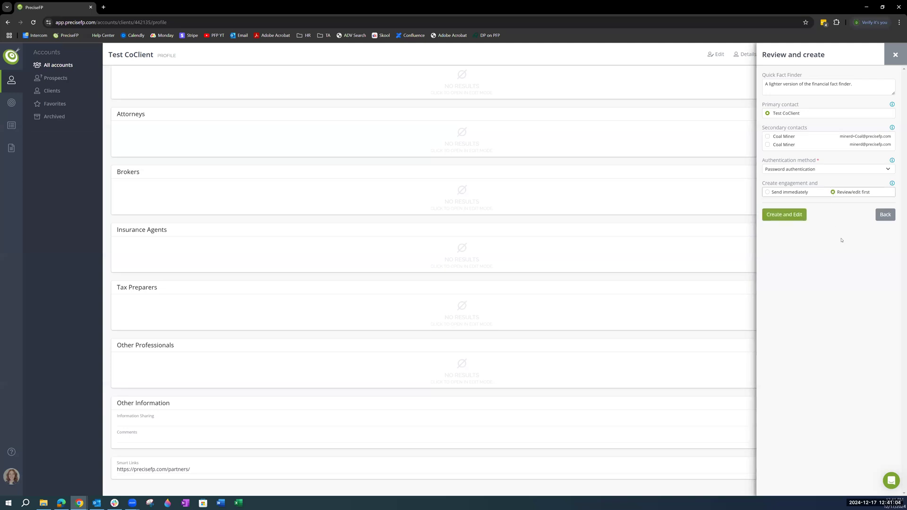
click(796, 169)
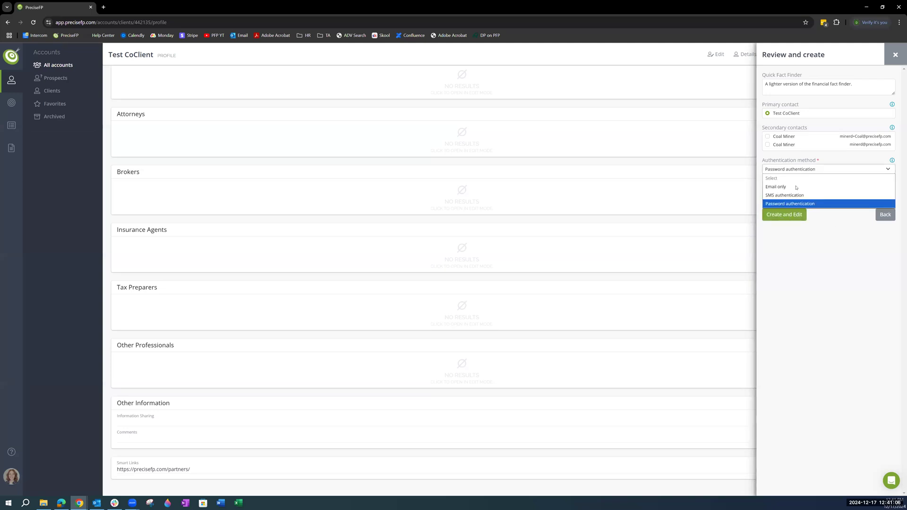
click(776, 187)
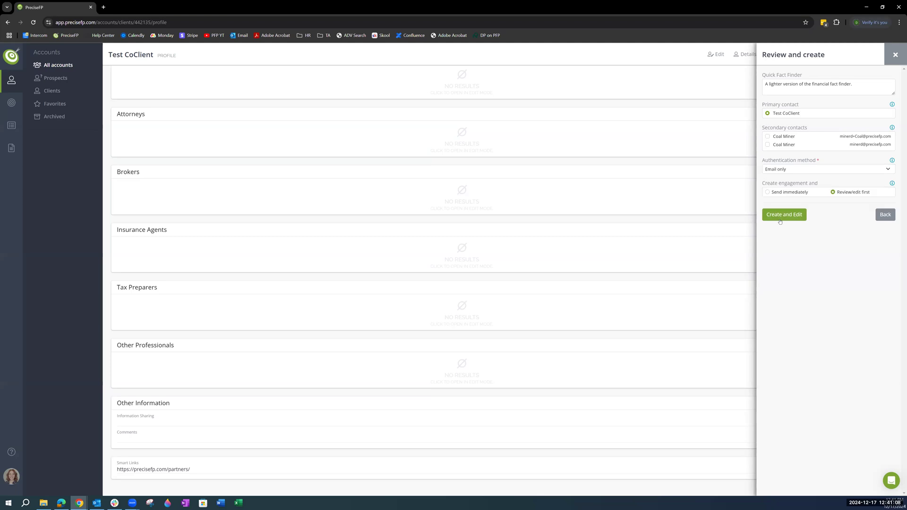
click(784, 216)
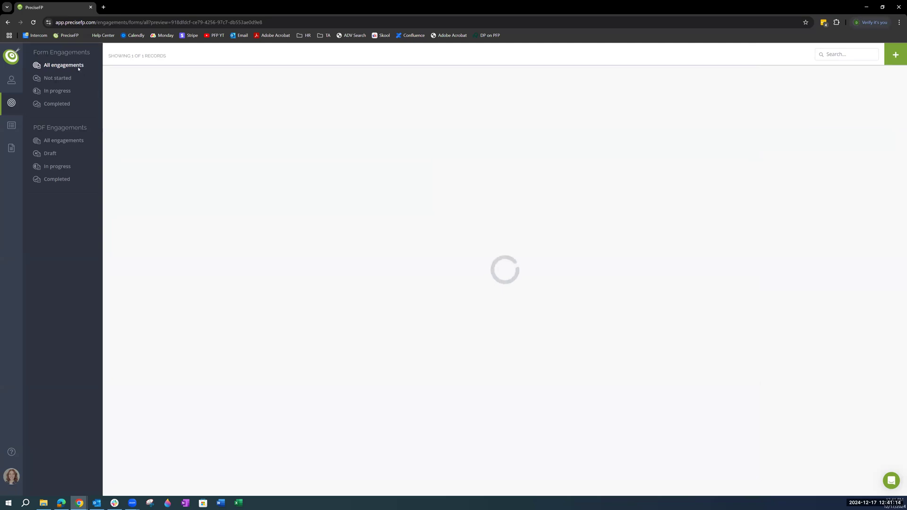
Step: Close the engagement preview, open the new engagement's copied link in a new browser tab, and start the Quick Fact Finder
click(900, 55)
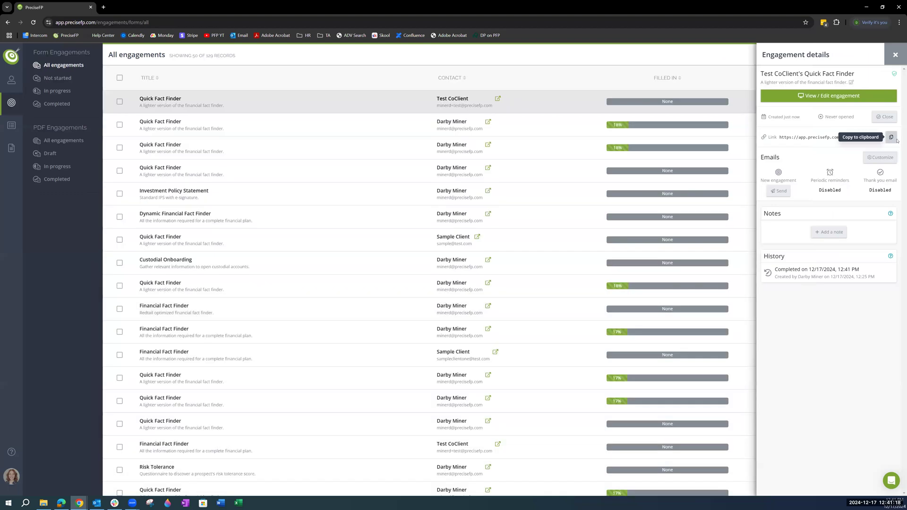
click(103, 7)
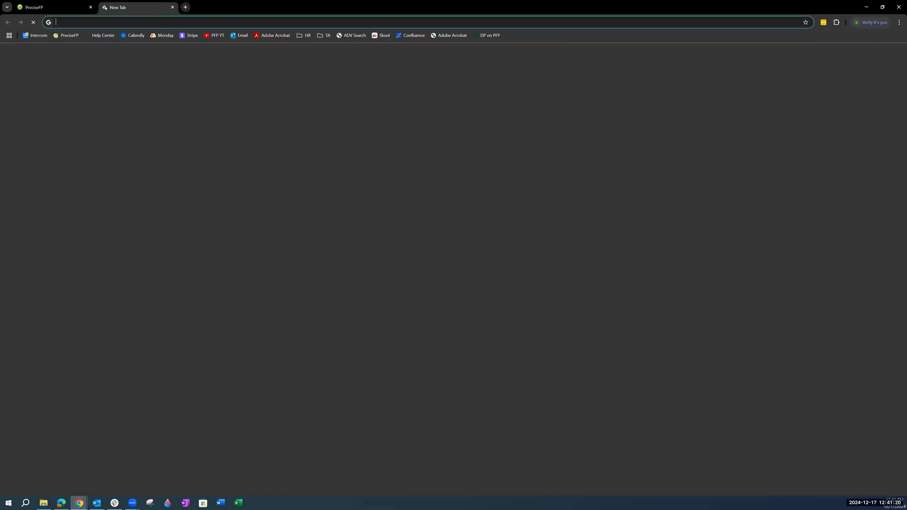
text(https://app.precisefp.com/e/hjcbs1)
key(Return)
key(ctrl+1)
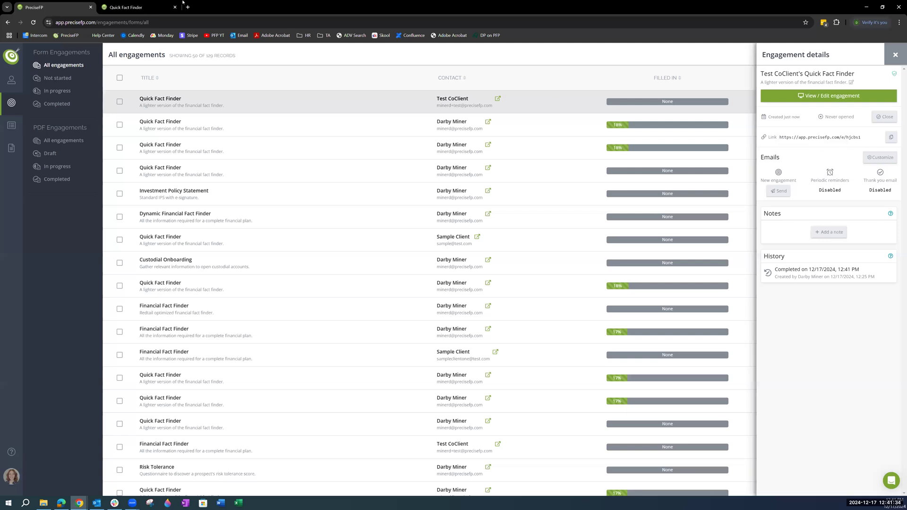
key(ctrl+Tab)
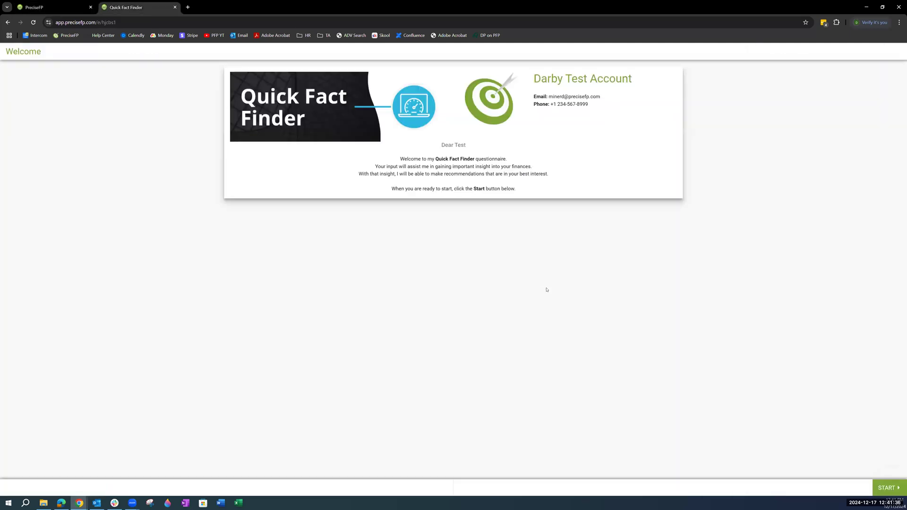
click(888, 490)
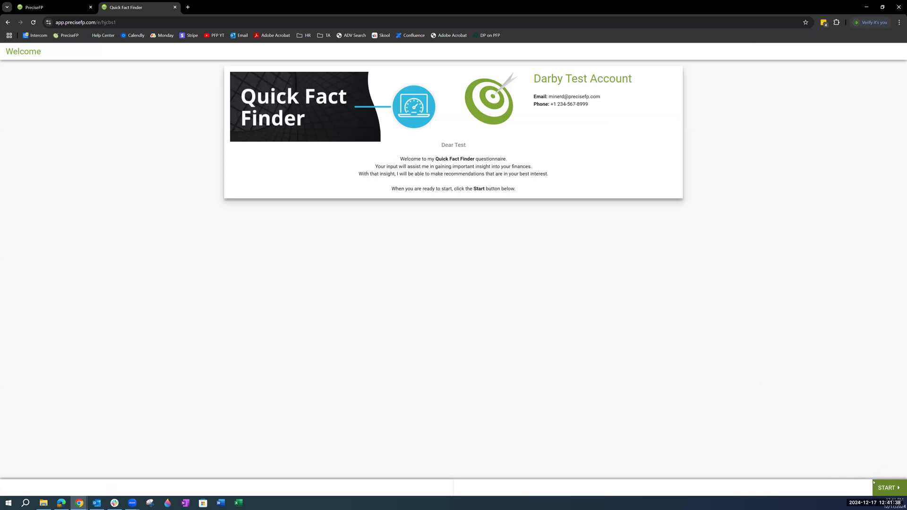
Step: Request the emailed security PIN for the engagement, copy it from the mailbox, enter it in the Security PIN field and verify the identity
click(398, 271)
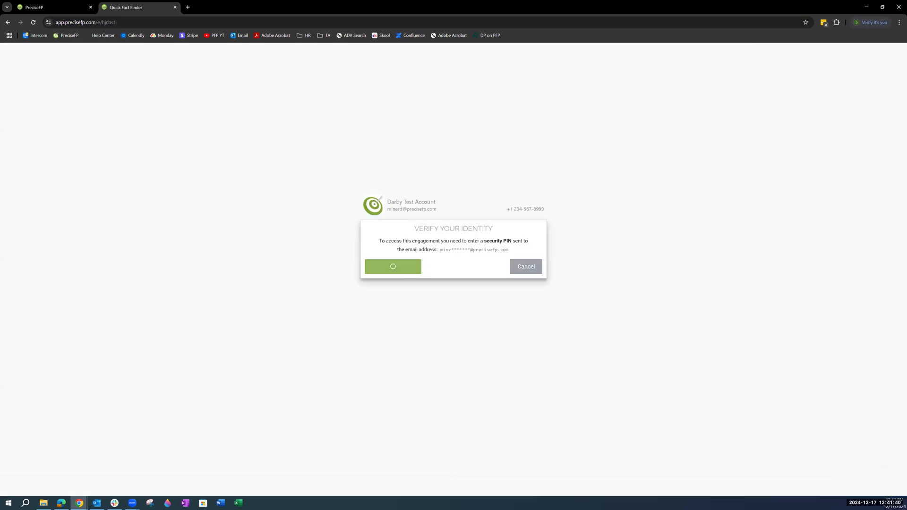
key(alt+Tab)
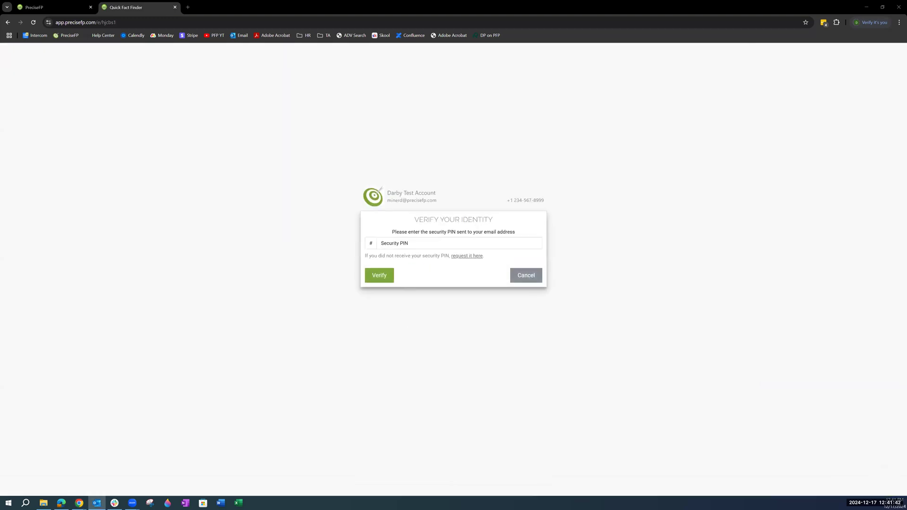
key(alt+Tab)
key(alt+Tab)
click(407, 246)
key(ctrl+v)
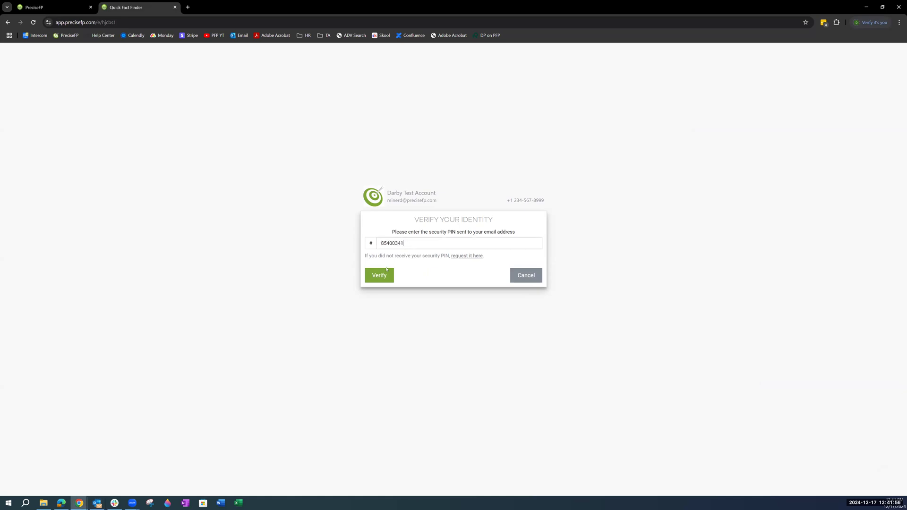
click(379, 276)
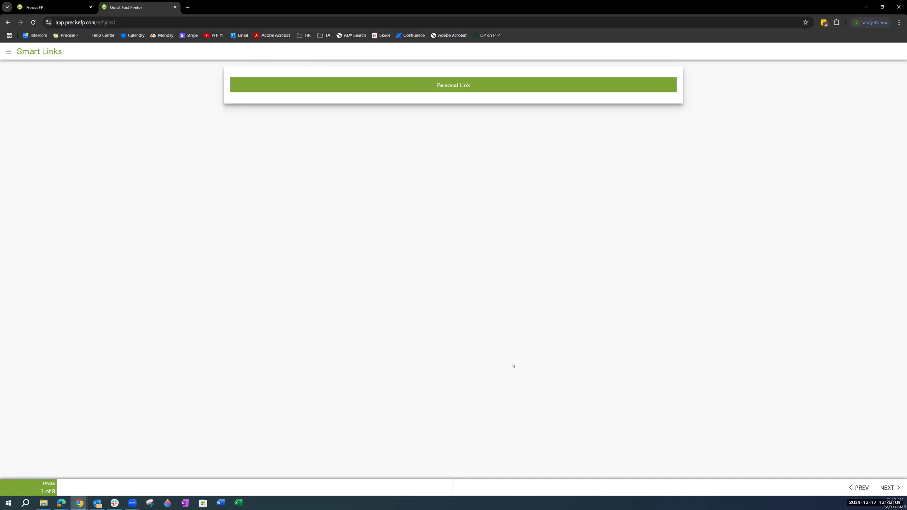
Step: Look at the form's Client Details page, return to the Smart Links page and open the Personal Link to test it
click(889, 488)
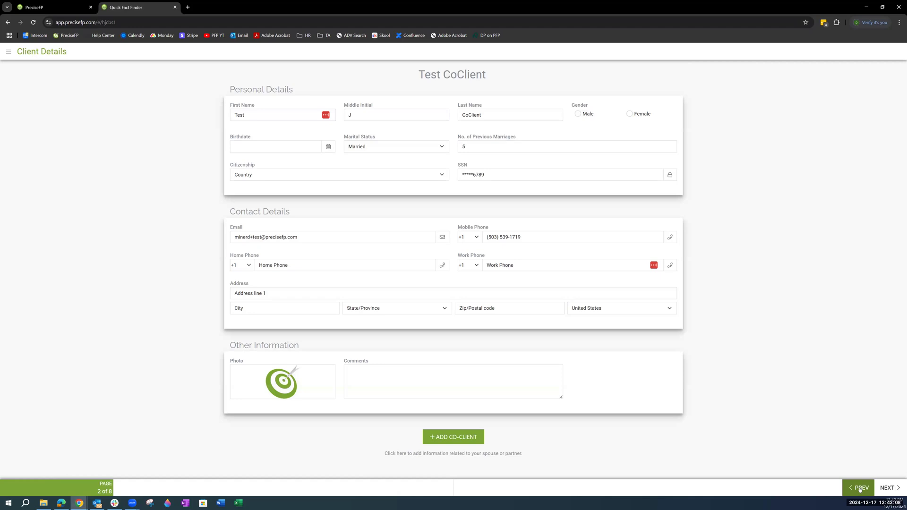
click(860, 488)
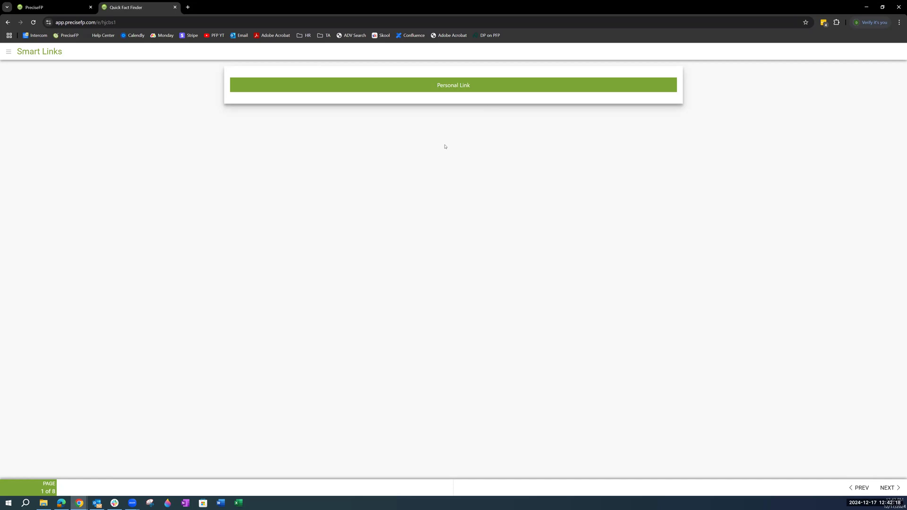
click(443, 86)
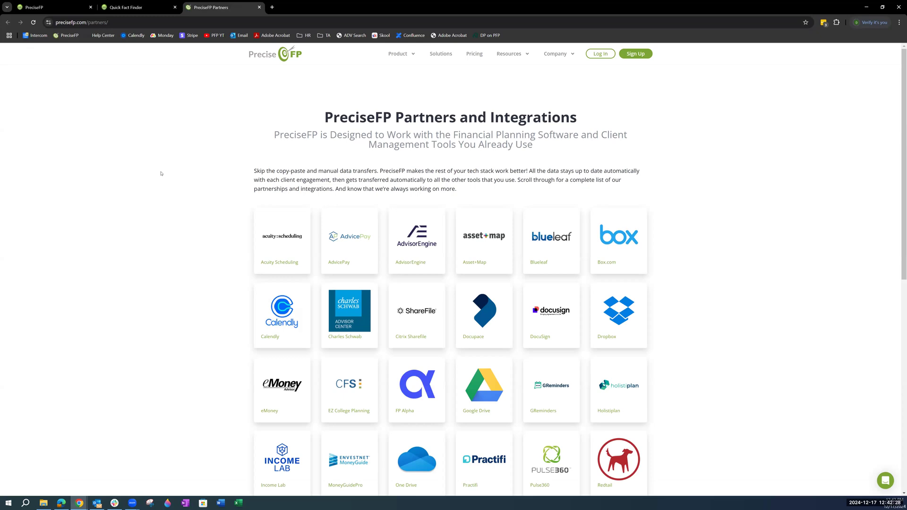
click(58, 8)
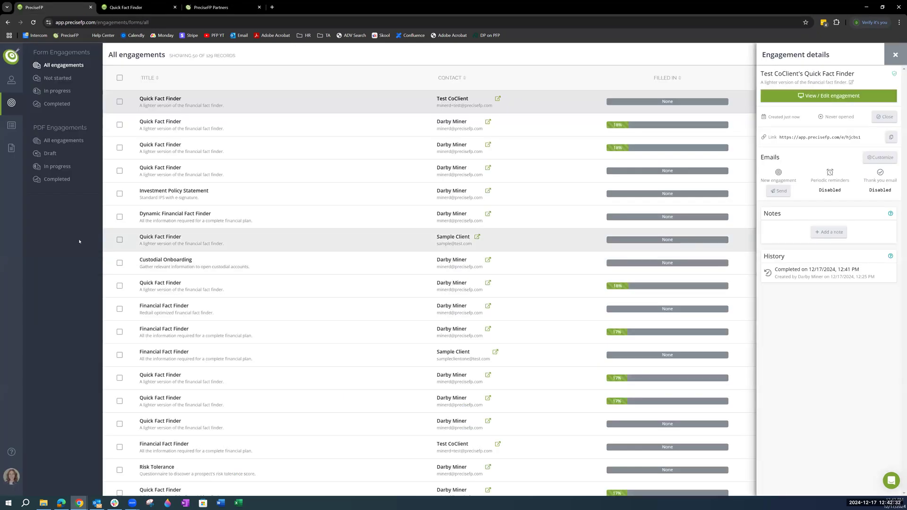
click(142, 9)
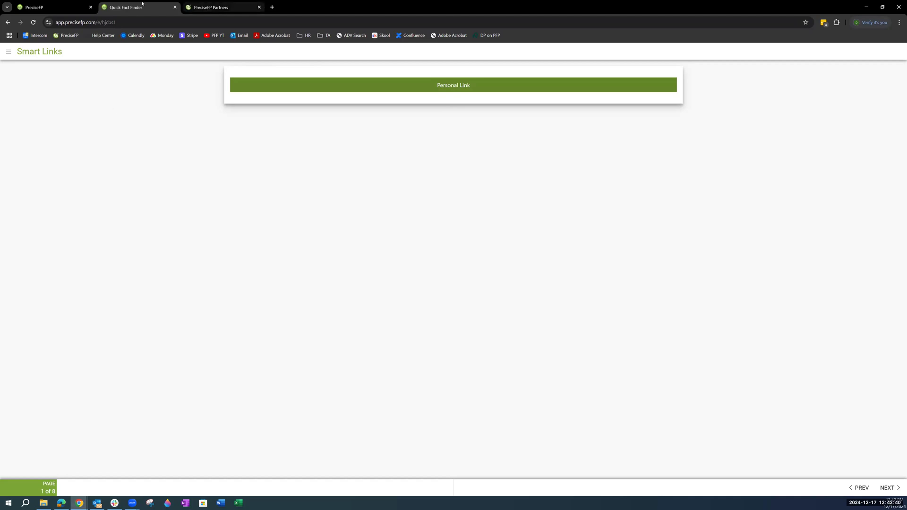
click(208, 8)
click(141, 7)
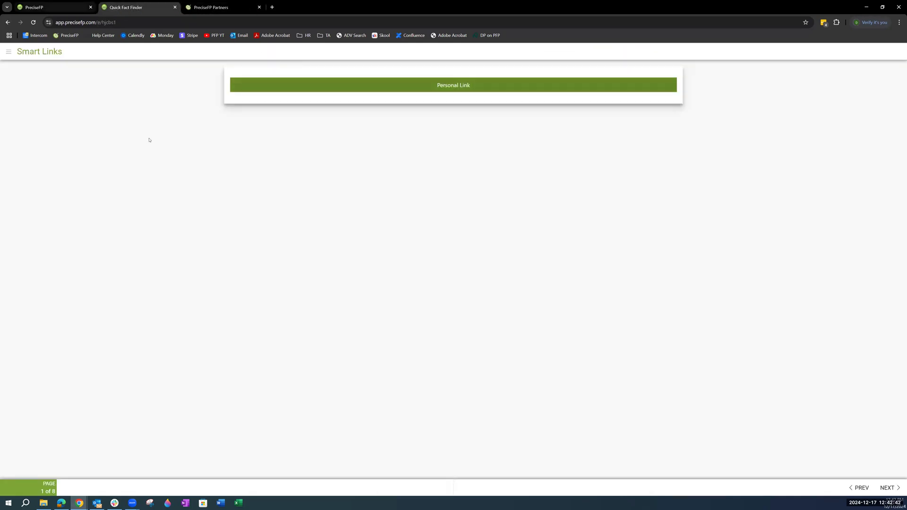
Step: Return to the PreciseFP engagements list, close the Quick Fact Finder's engagement details and open the account dashboard
click(42, 7)
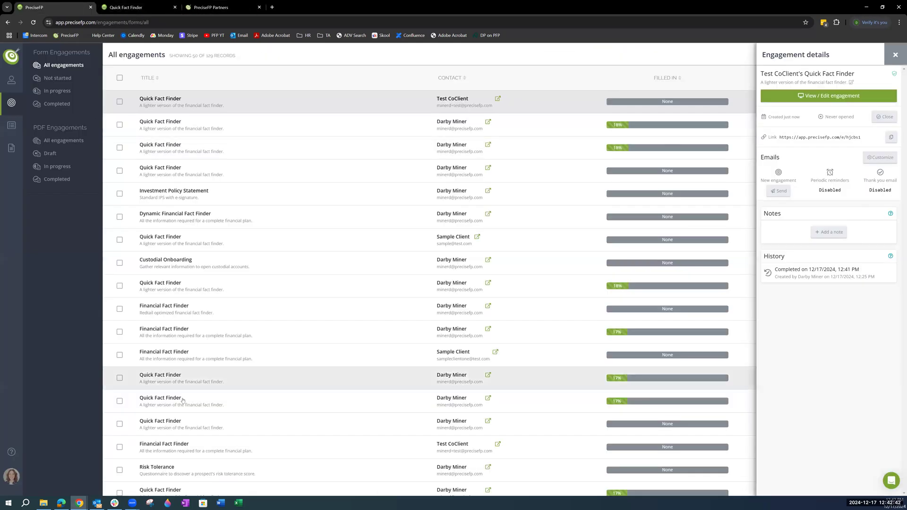
click(895, 57)
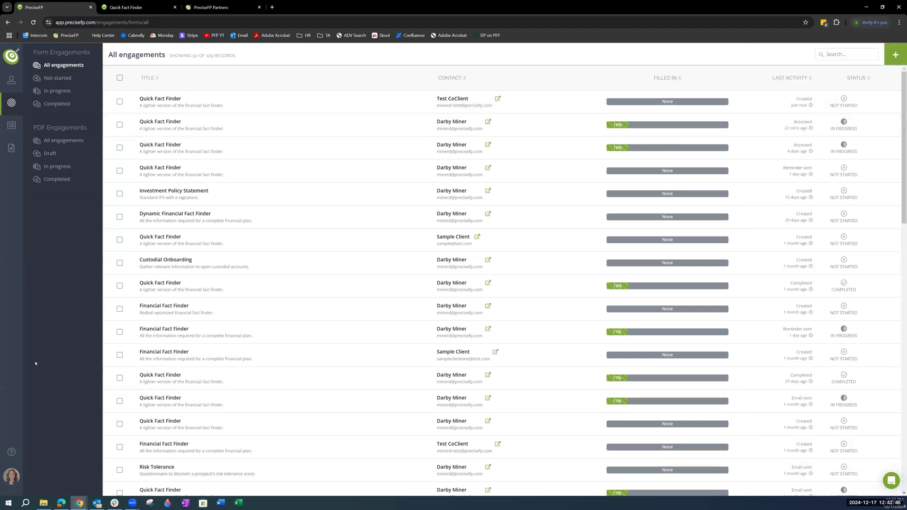
click(4, 58)
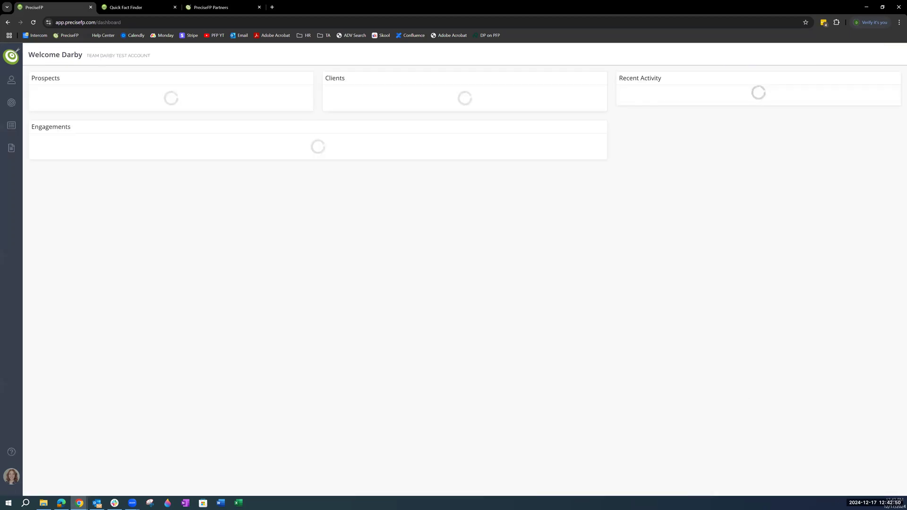
Step: View the Messages section of the support chat where help can be requested, and close the chat
click(894, 482)
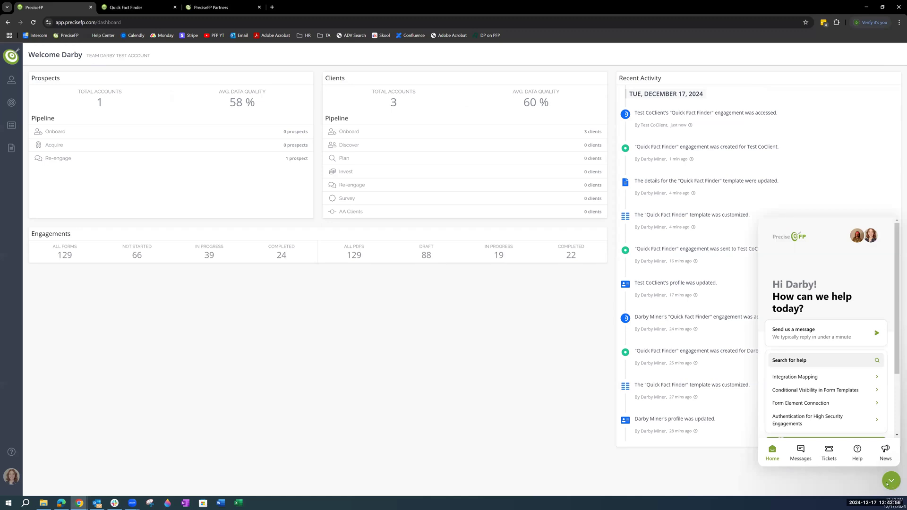
click(802, 457)
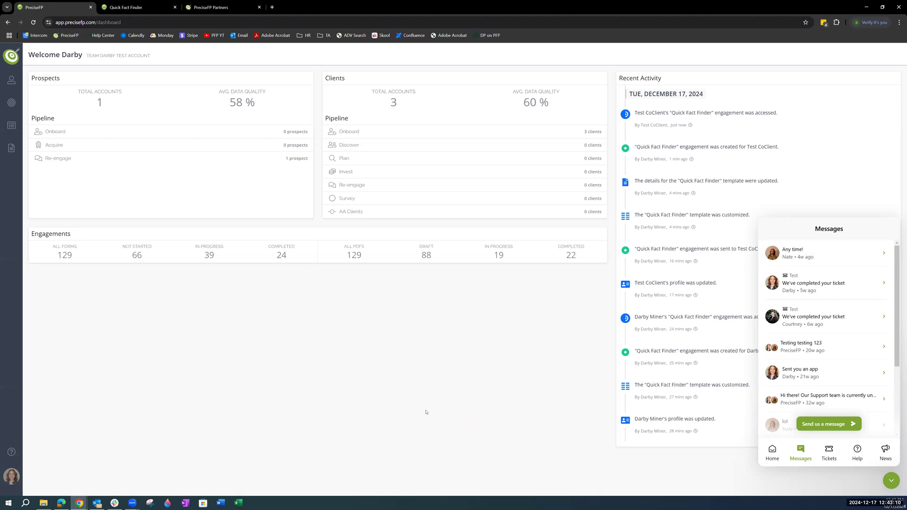
click(890, 481)
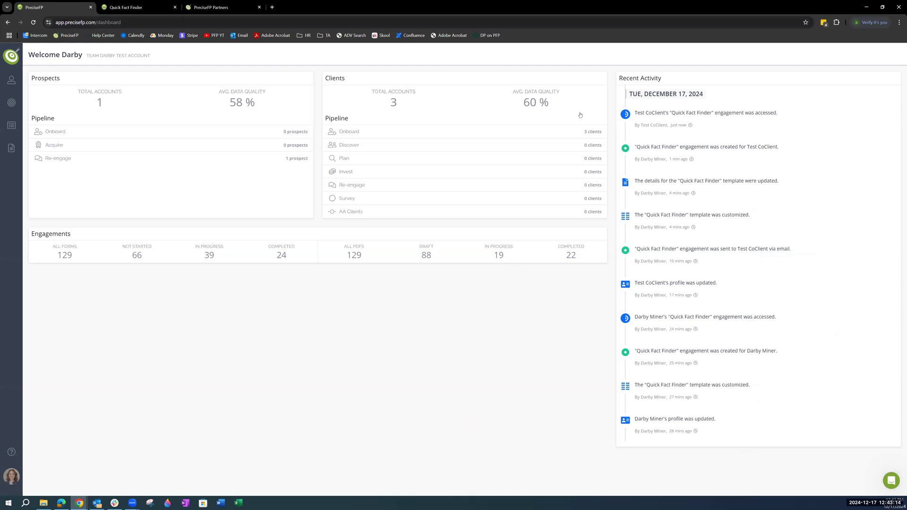
click(588, 12)
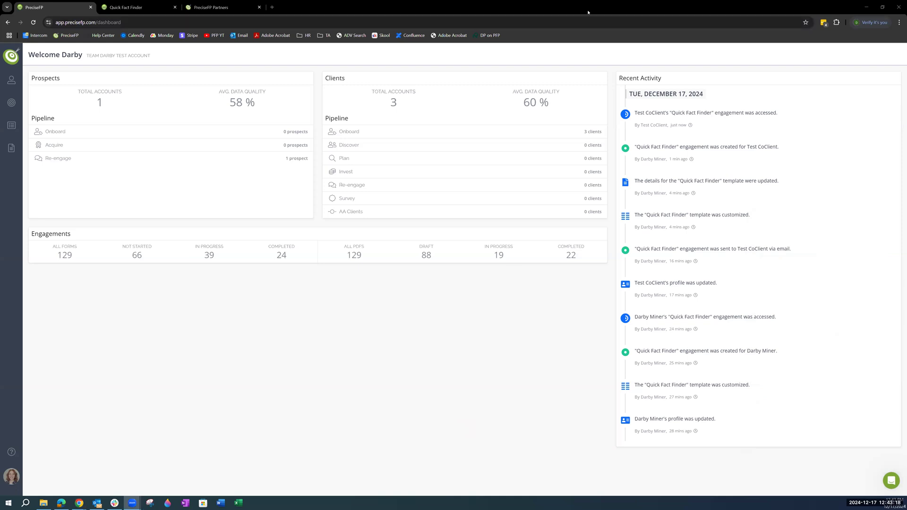